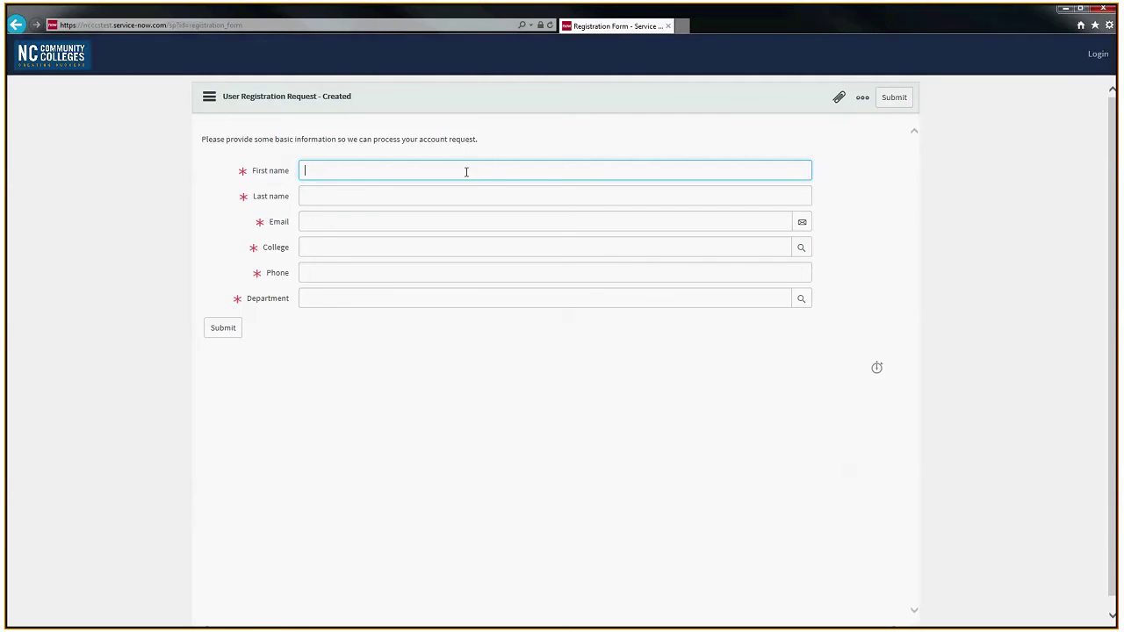
# Step: Enter the requester's first name, last name and e-mail address on the registration form
pyautogui.write('Herman')
pyautogui.press('Tab')
pyautogui.write('Munster')
pyautogui.press('Tab')
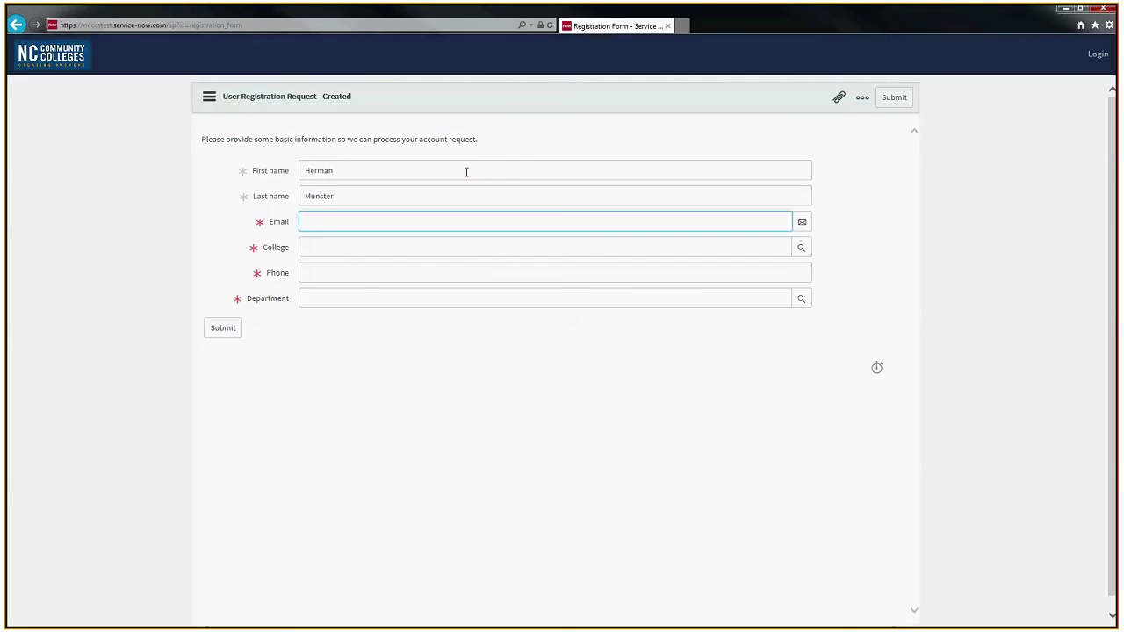
pyautogui.press('Tab')
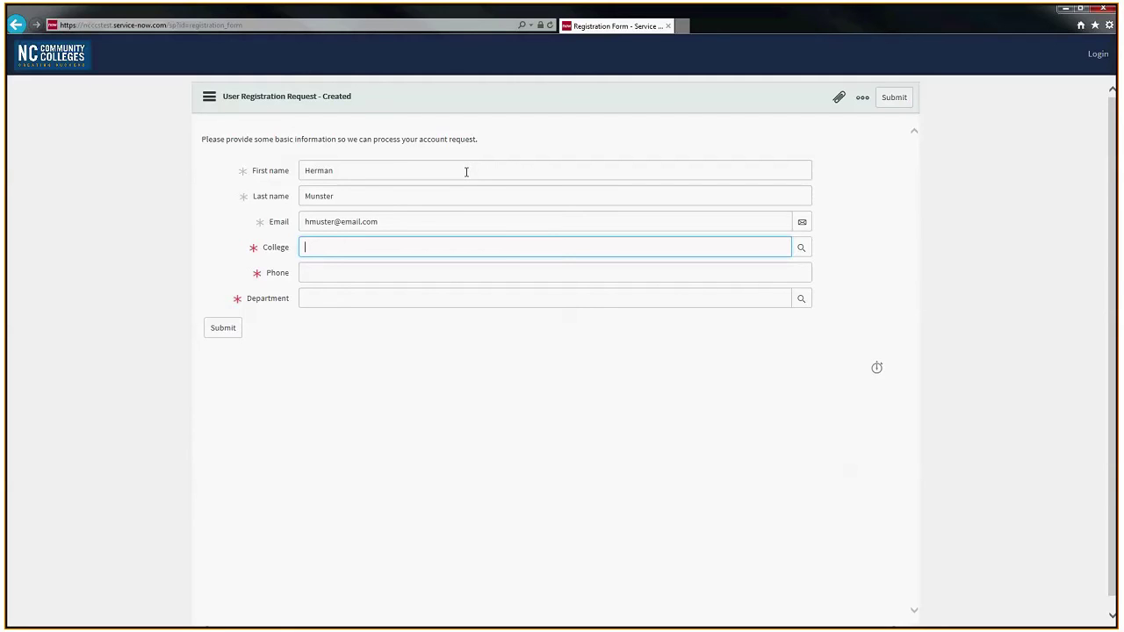
# Step: Set the College field to Rockingham Community College using the colleges lookup list
pyautogui.write('Rockingham')
pyautogui.click(802, 250)
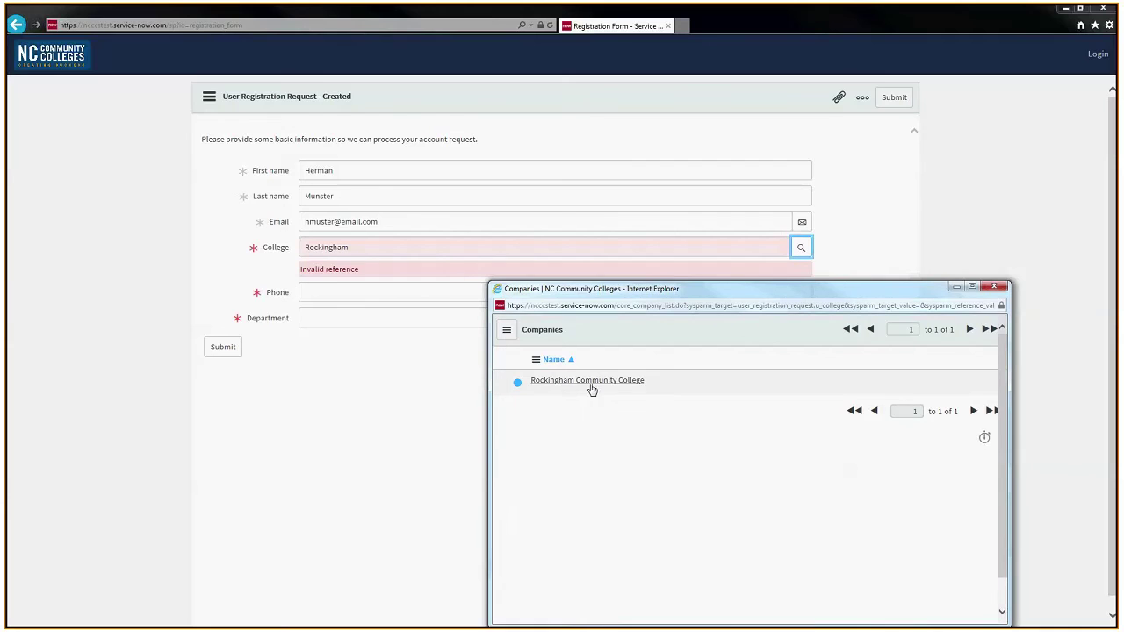
pyautogui.click(584, 381)
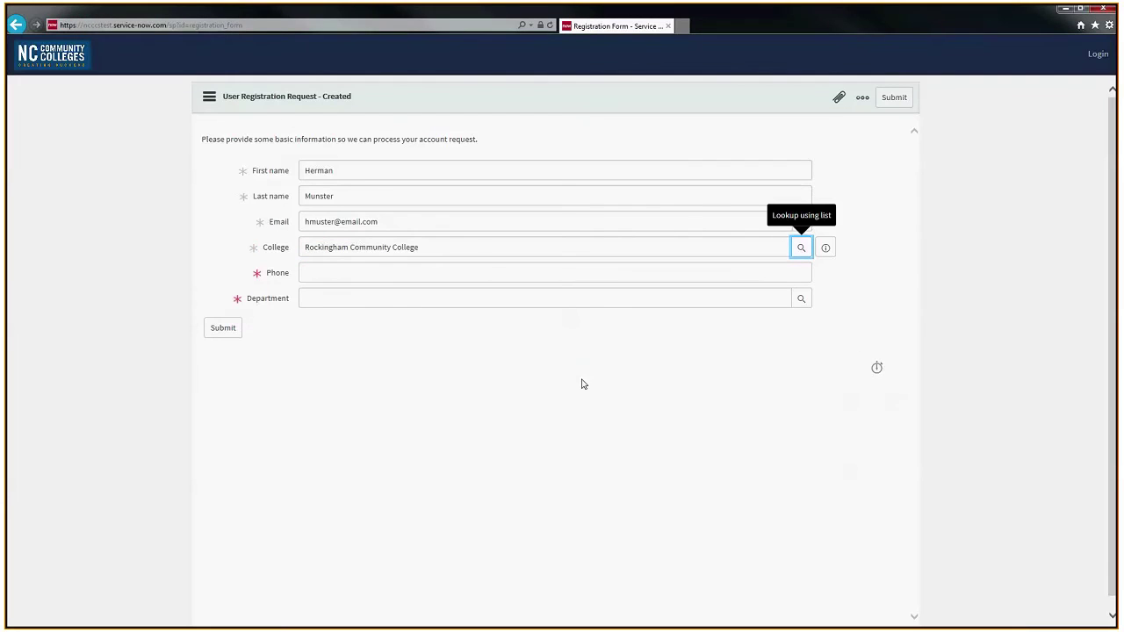
pyautogui.click(615, 249)
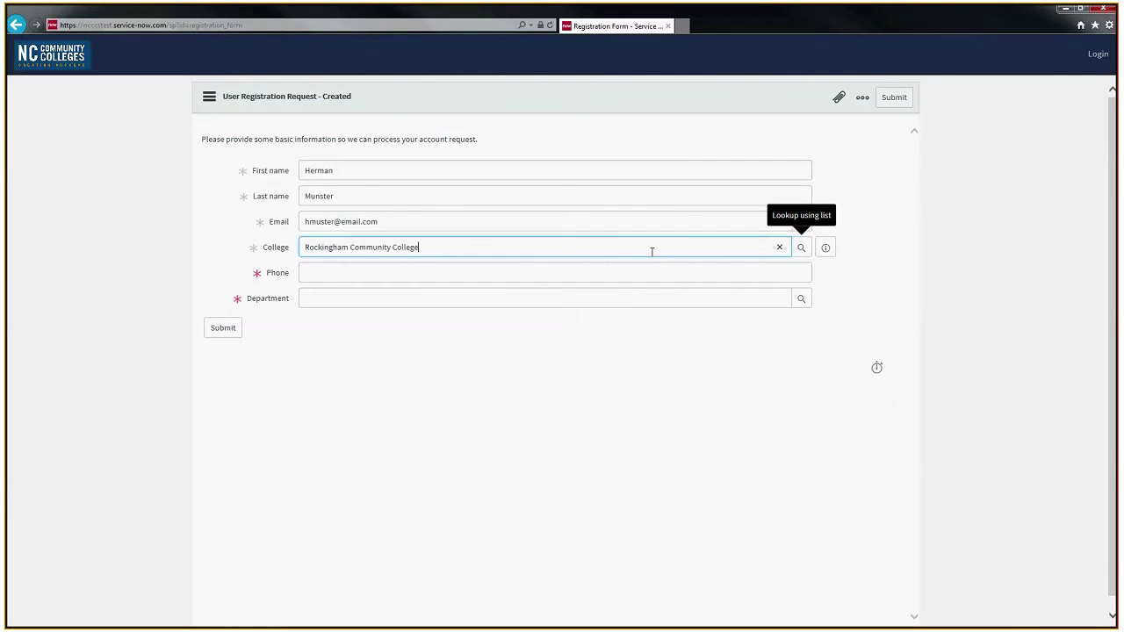
pyautogui.click(778, 248)
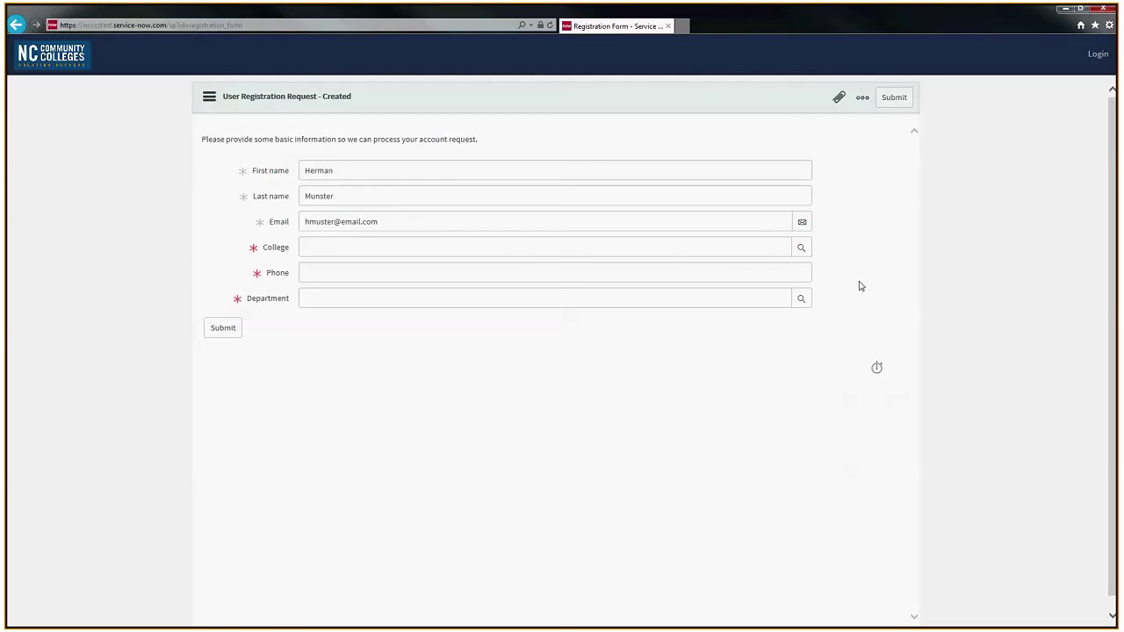
pyautogui.click(801, 249)
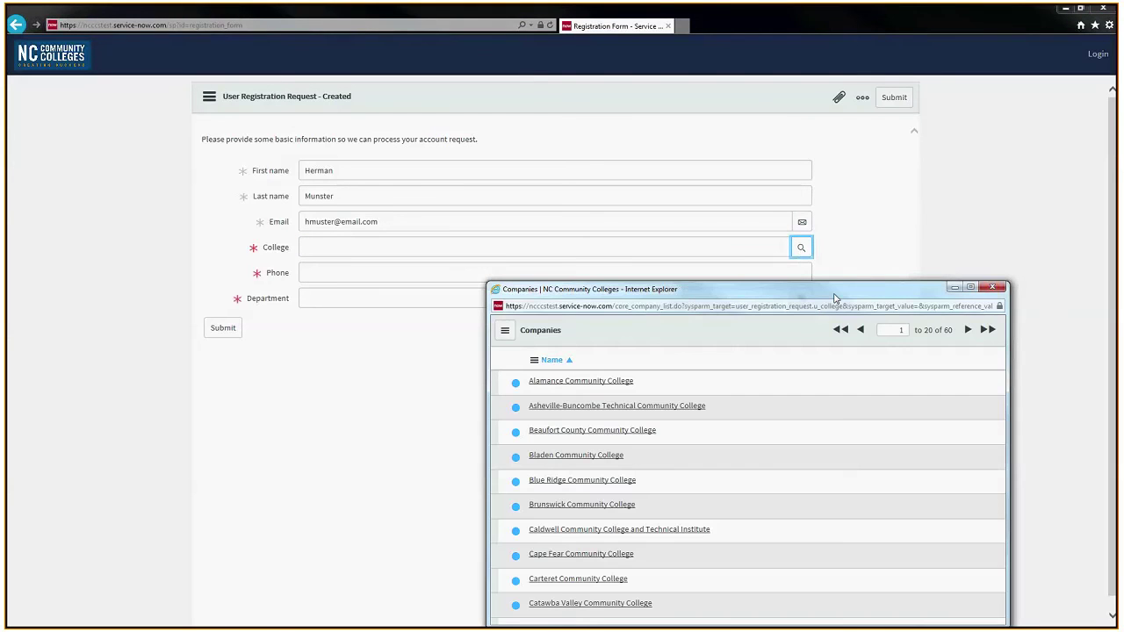
pyautogui.moveTo(837, 294); pyautogui.dragTo(790, 173)
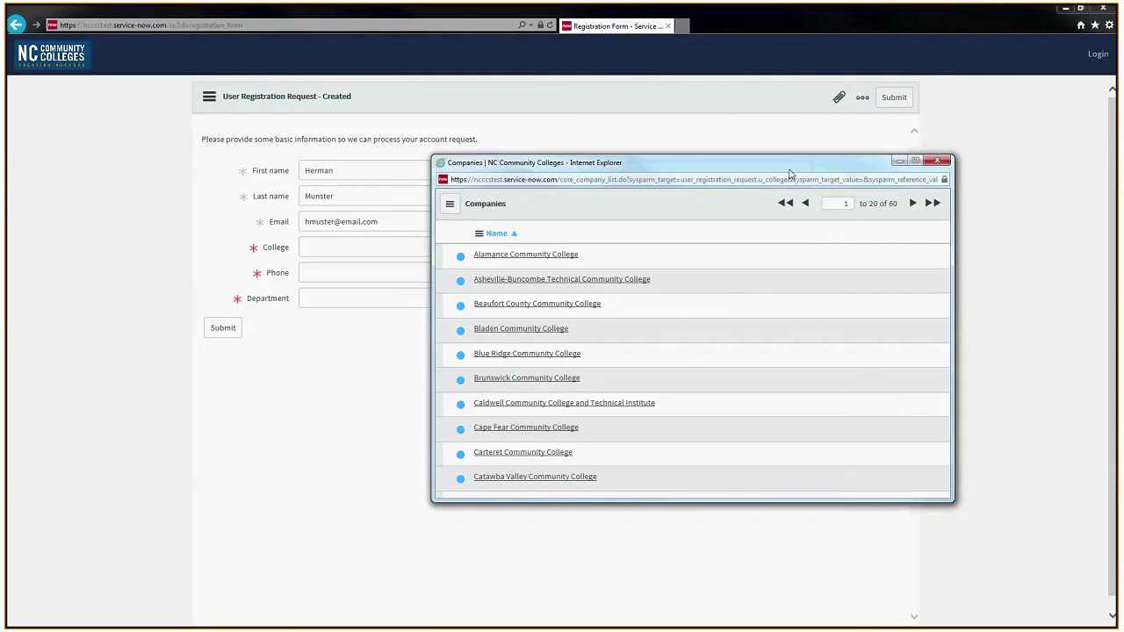
pyautogui.click(913, 202)
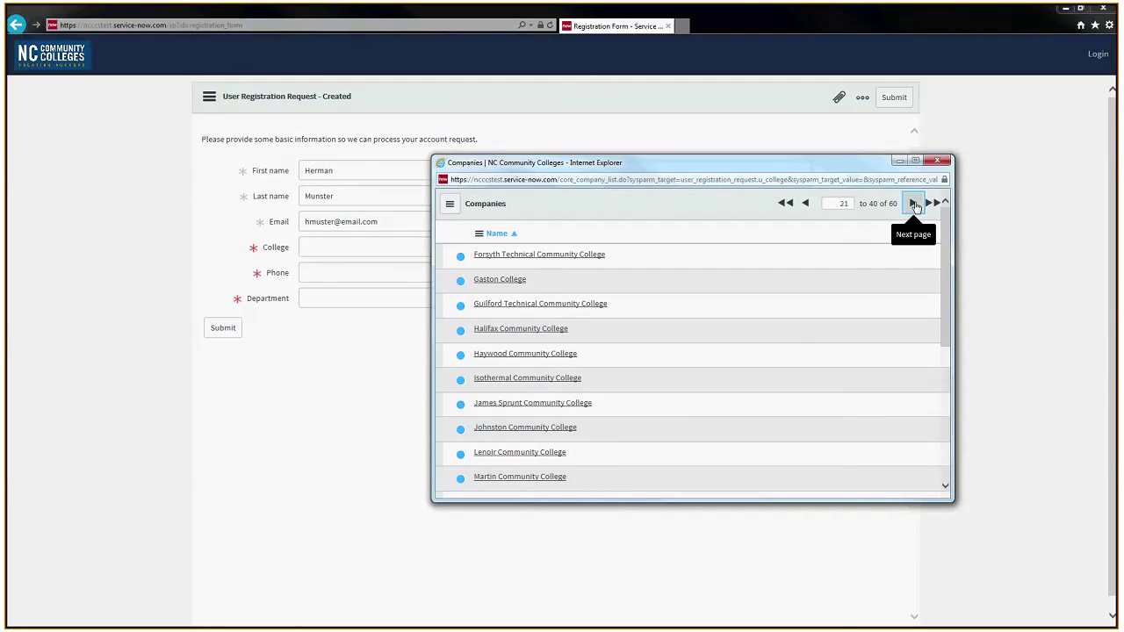
pyautogui.click(914, 204)
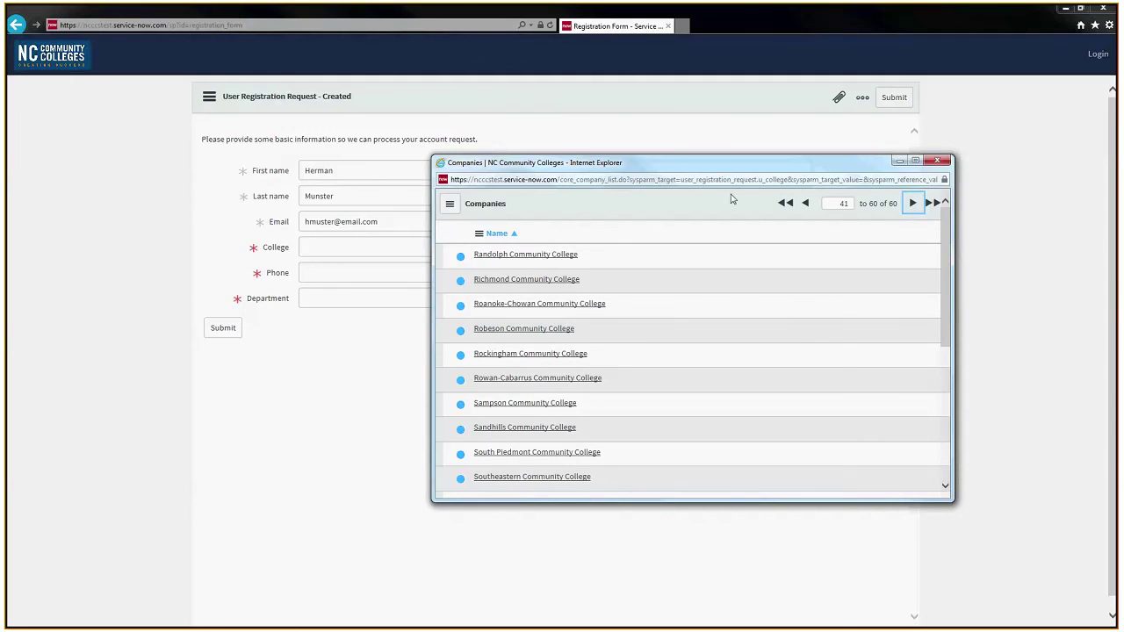
pyautogui.click(539, 355)
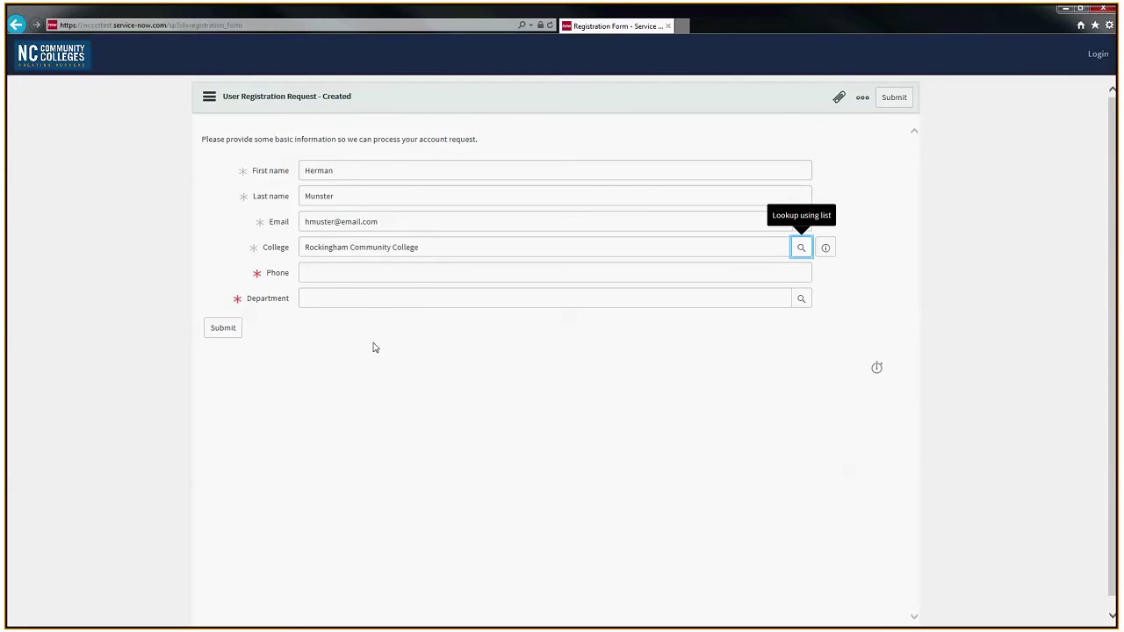
# Step: Enter the requester's phone number, choose the Information Technology department, and return to the welcome page
pyautogui.click(322, 273)
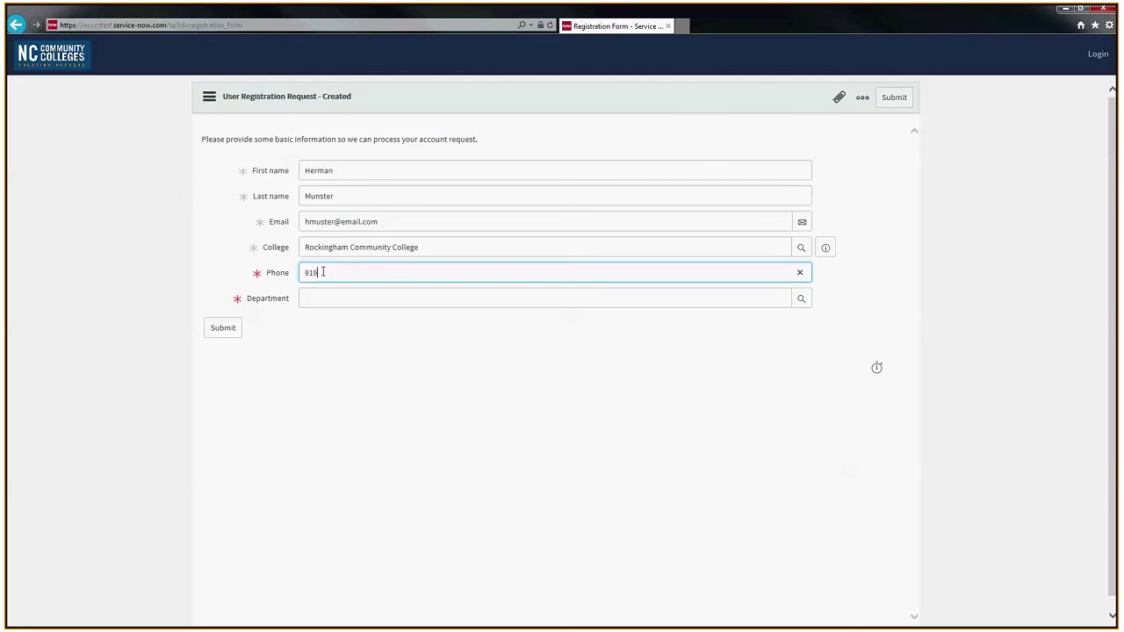
pyautogui.click(357, 300)
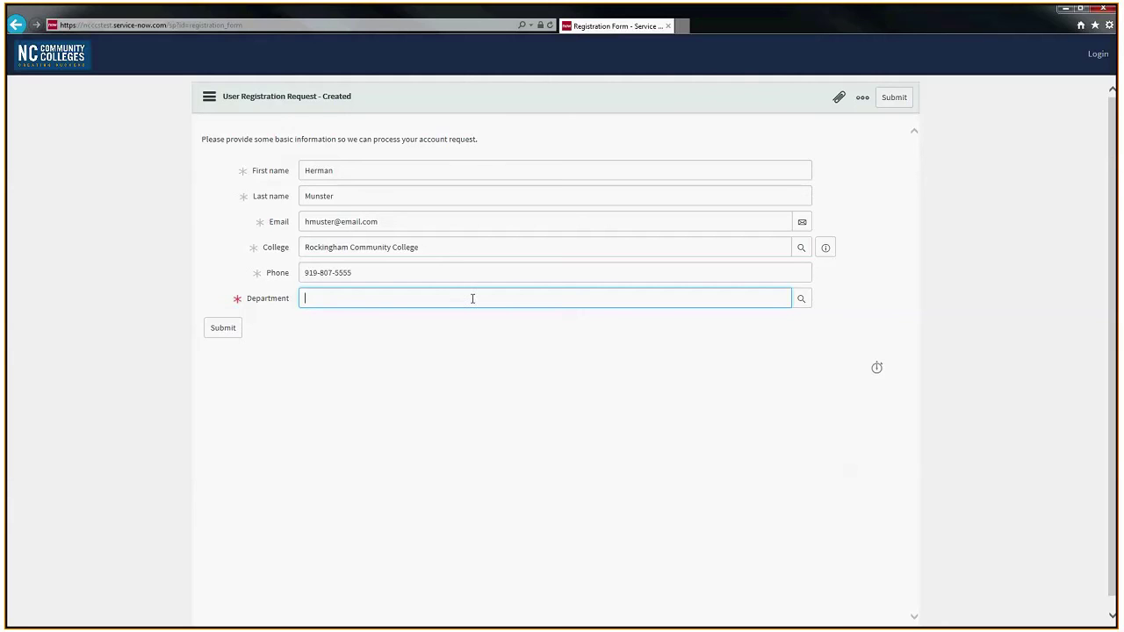
pyautogui.click(802, 300)
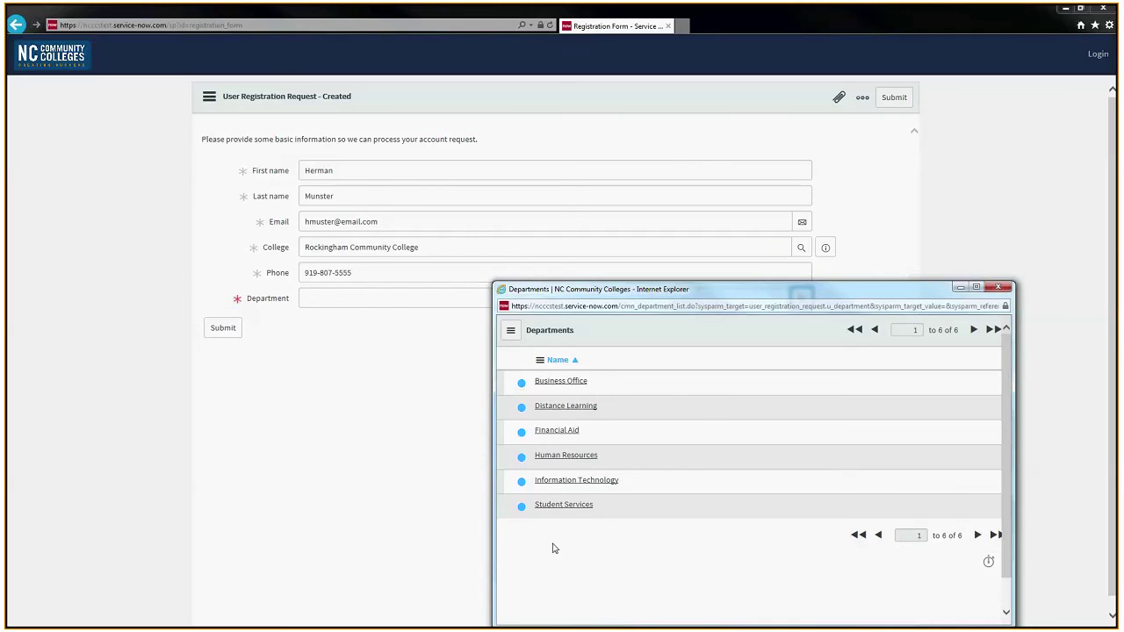
pyautogui.click(587, 480)
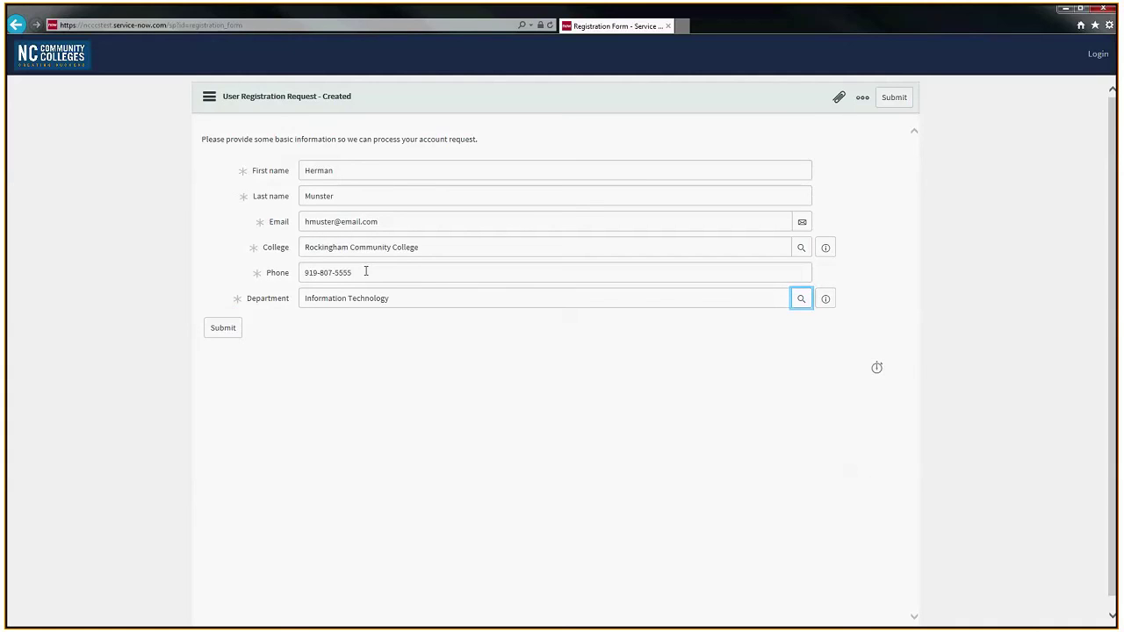
pyautogui.click(57, 64)
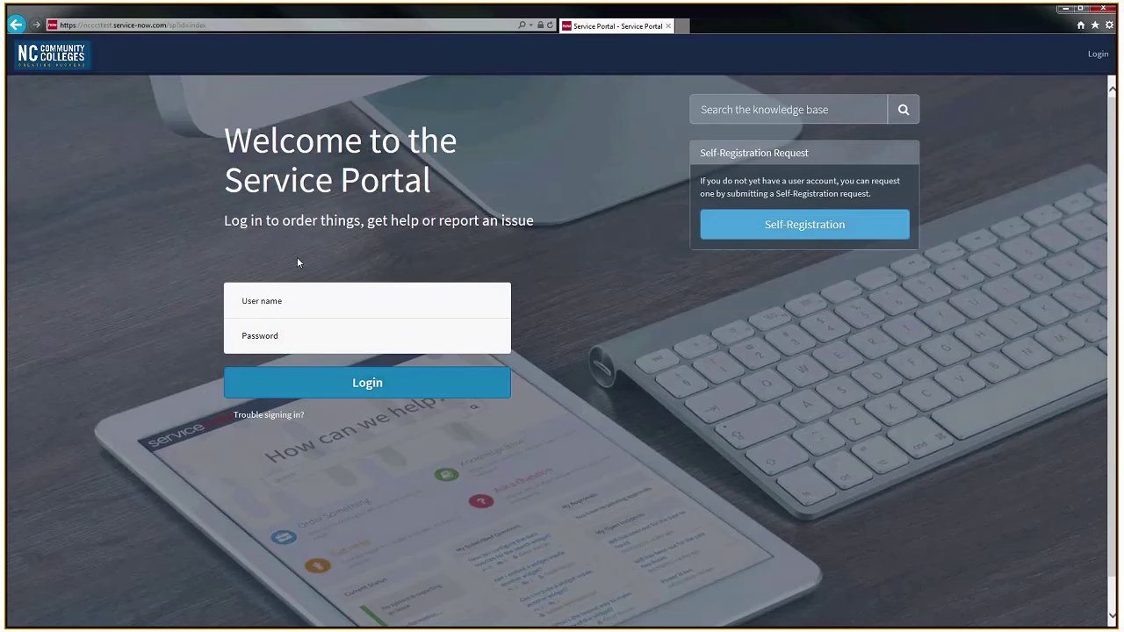
# Step: Log in with the saved user name and the account password, declining to save the password
pyautogui.click(352, 300)
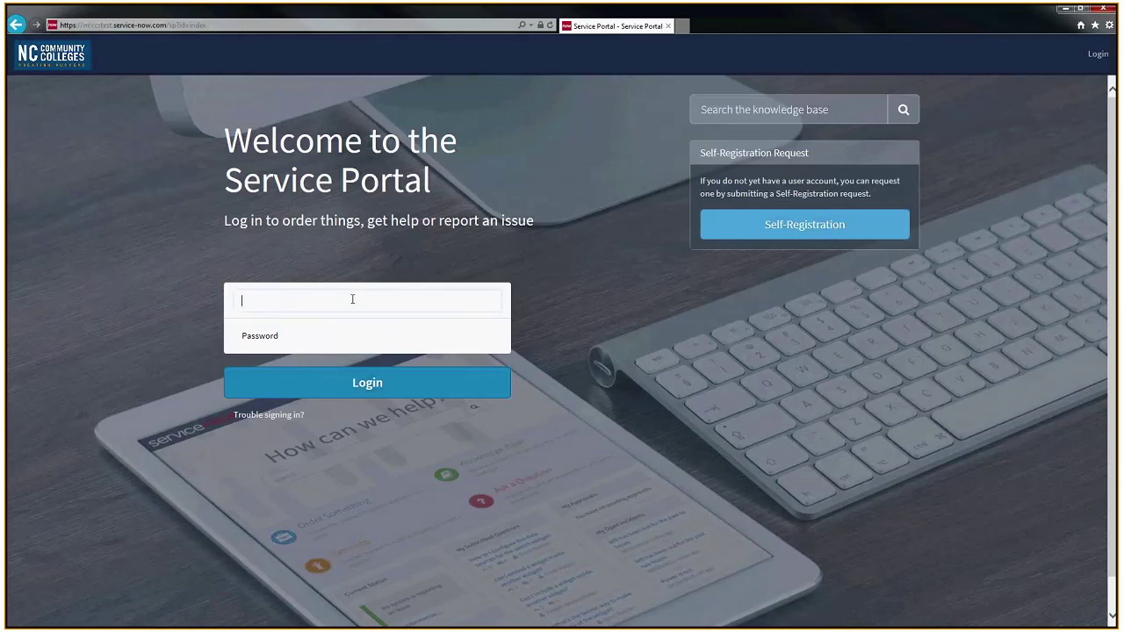
pyautogui.write('dab')
pyautogui.press('Down')
pyautogui.press('Return')
pyautogui.press('Tab')
pyautogui.write('••')
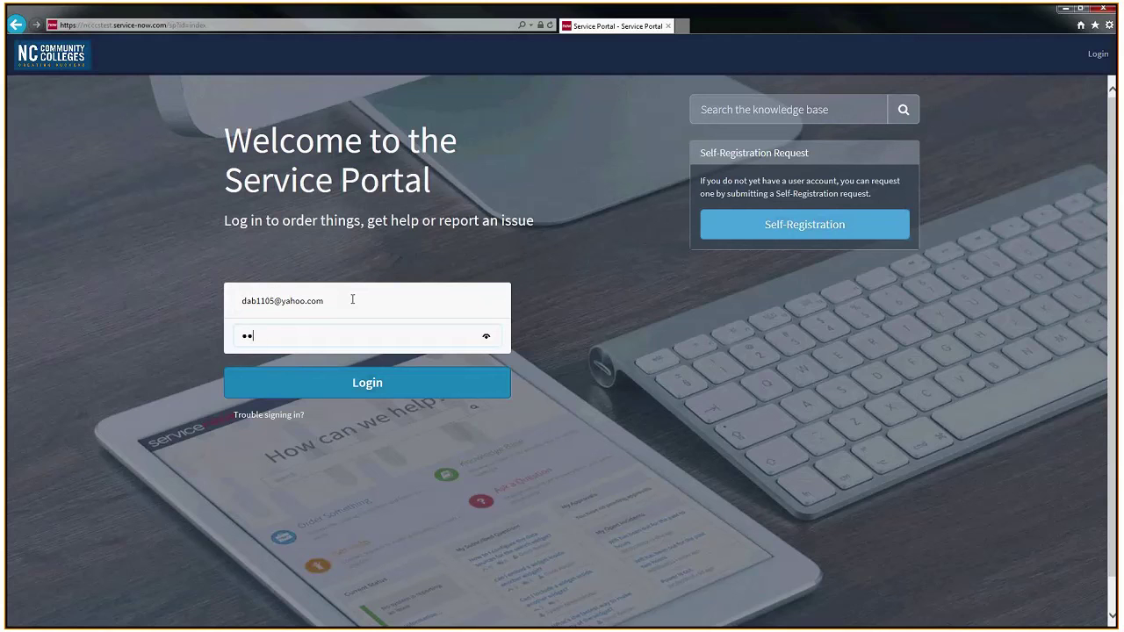
pyautogui.press('Return')
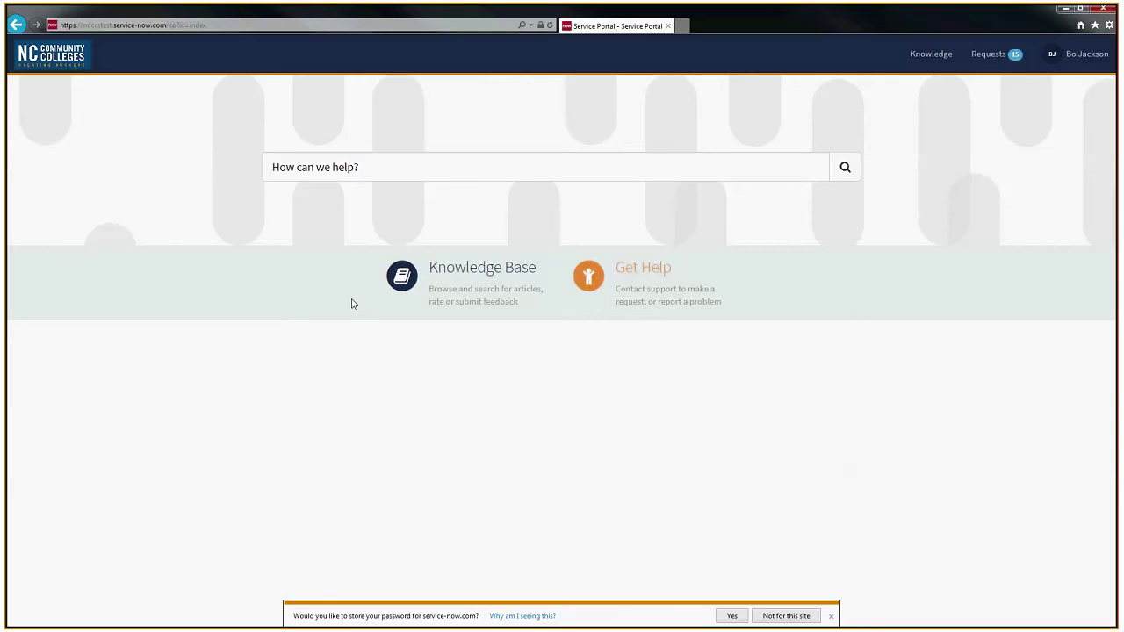
pyautogui.click(831, 615)
# Step: Search 're' and view the How to Re-Voucher a Voided Student Refund article, then return home
pyautogui.click(447, 166)
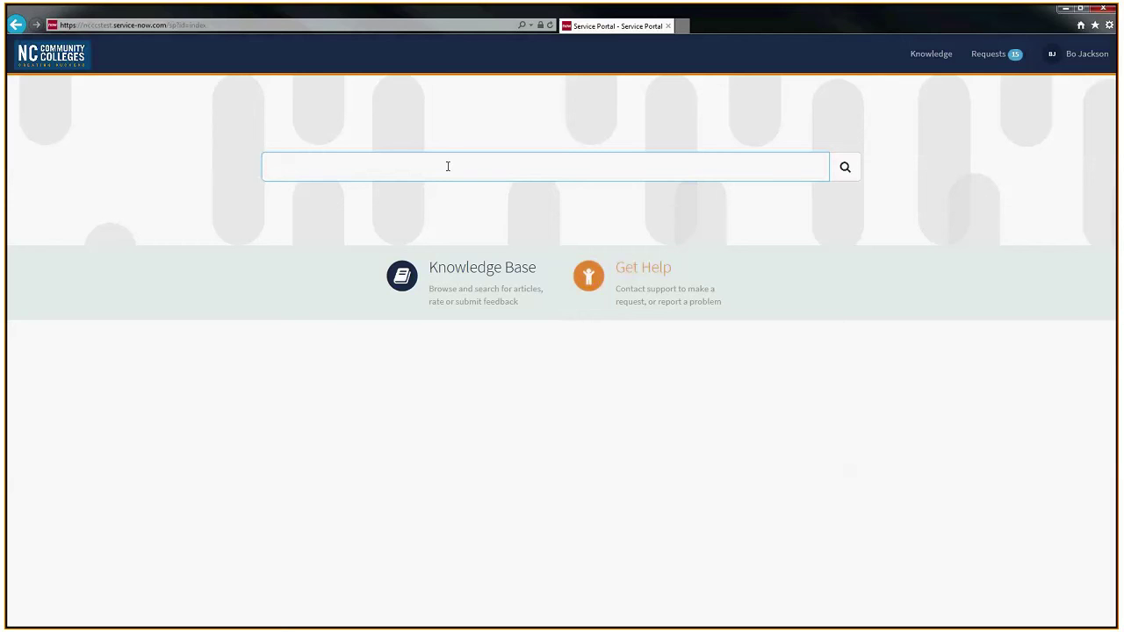
pyautogui.write('re')
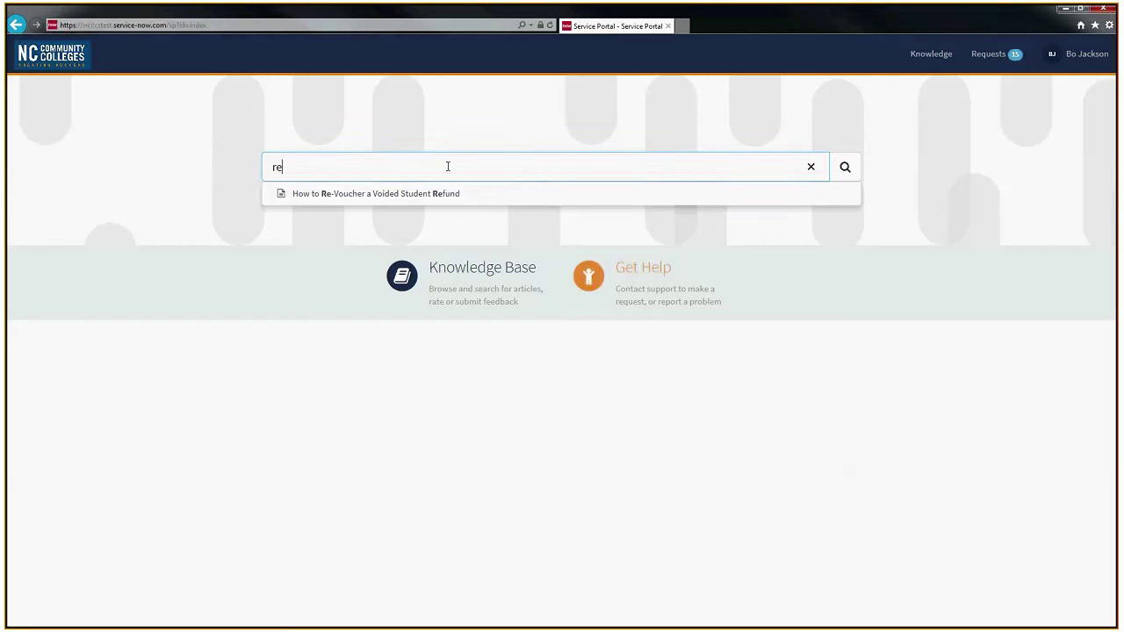
pyautogui.click(413, 200)
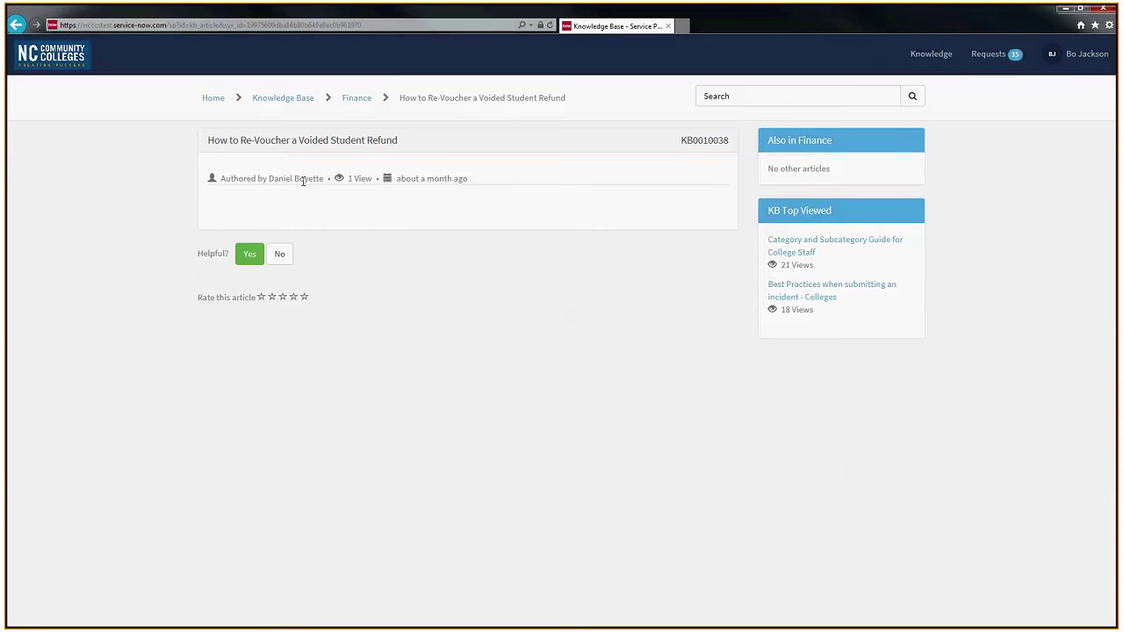
pyautogui.click(213, 99)
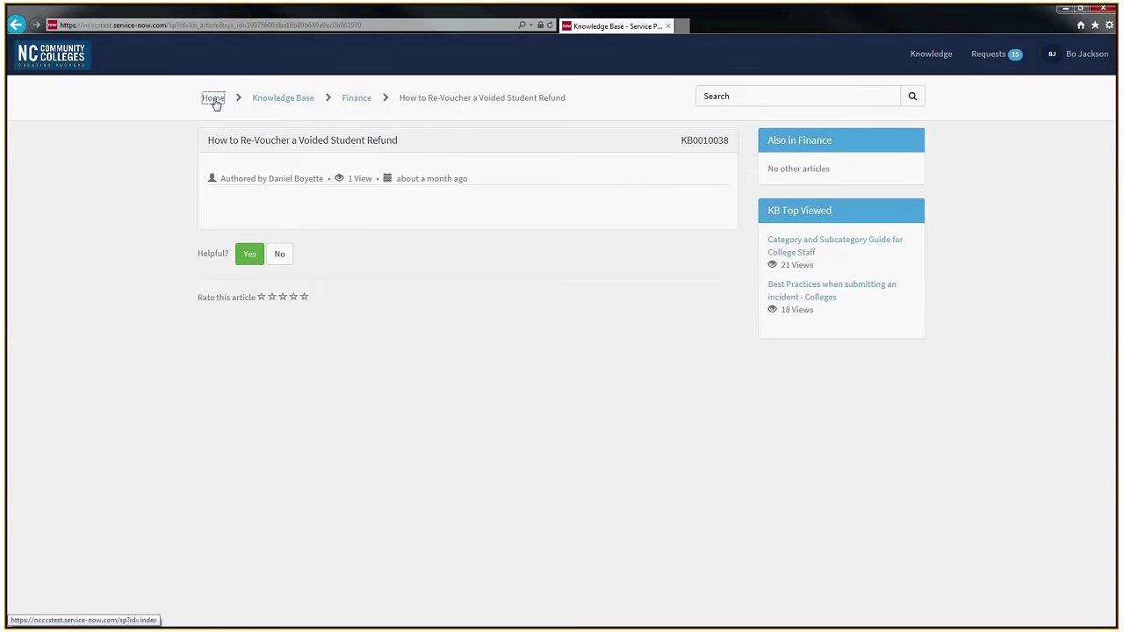
# Step: Search 'test' and view the N99_XSU202269-R18*001 Release Notes article, then return home
pyautogui.click(370, 170)
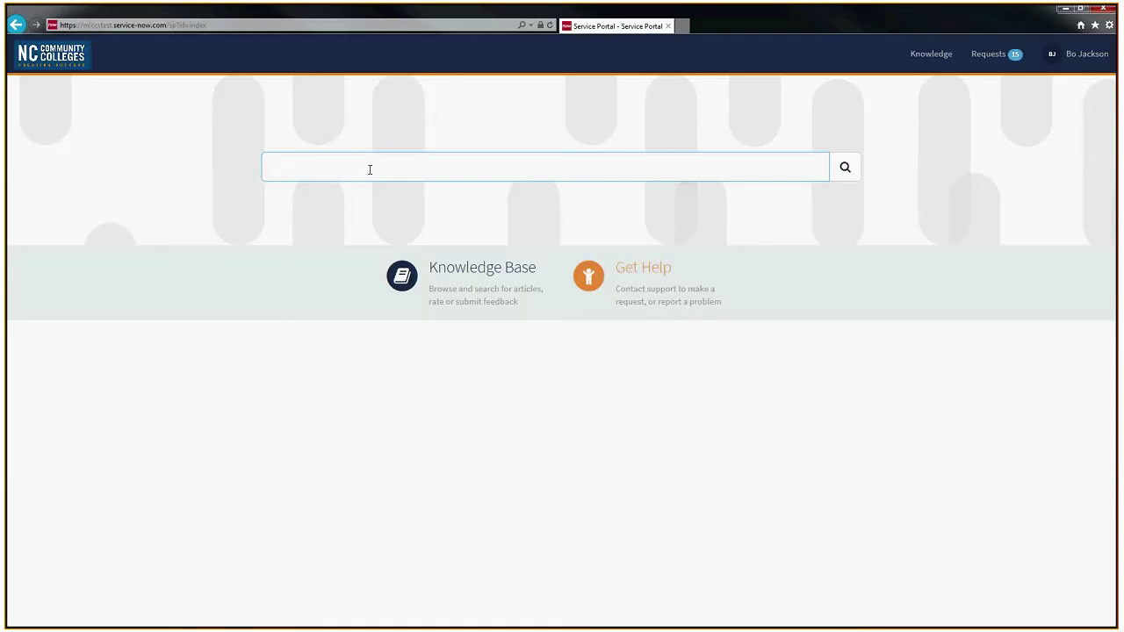
pyautogui.write('test')
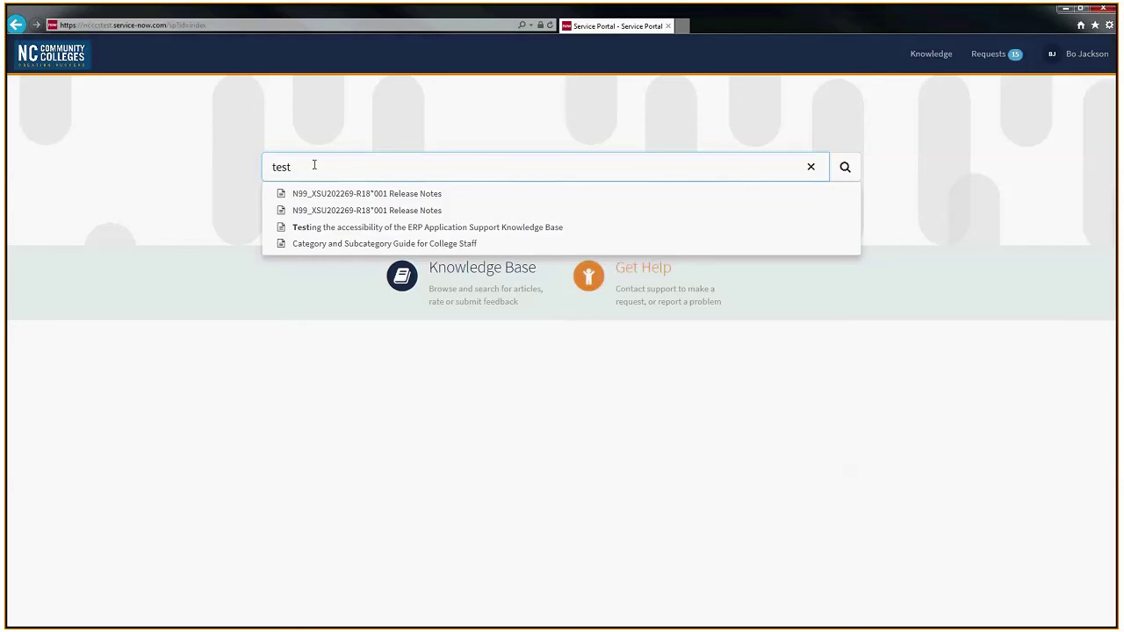
pyautogui.click(384, 214)
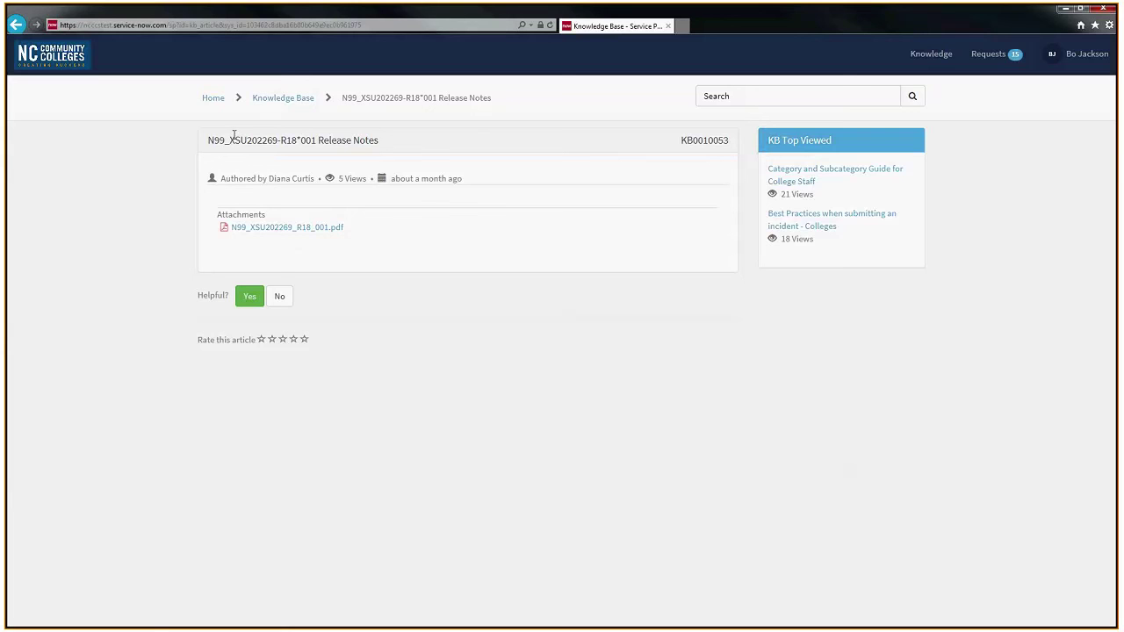
pyautogui.click(213, 102)
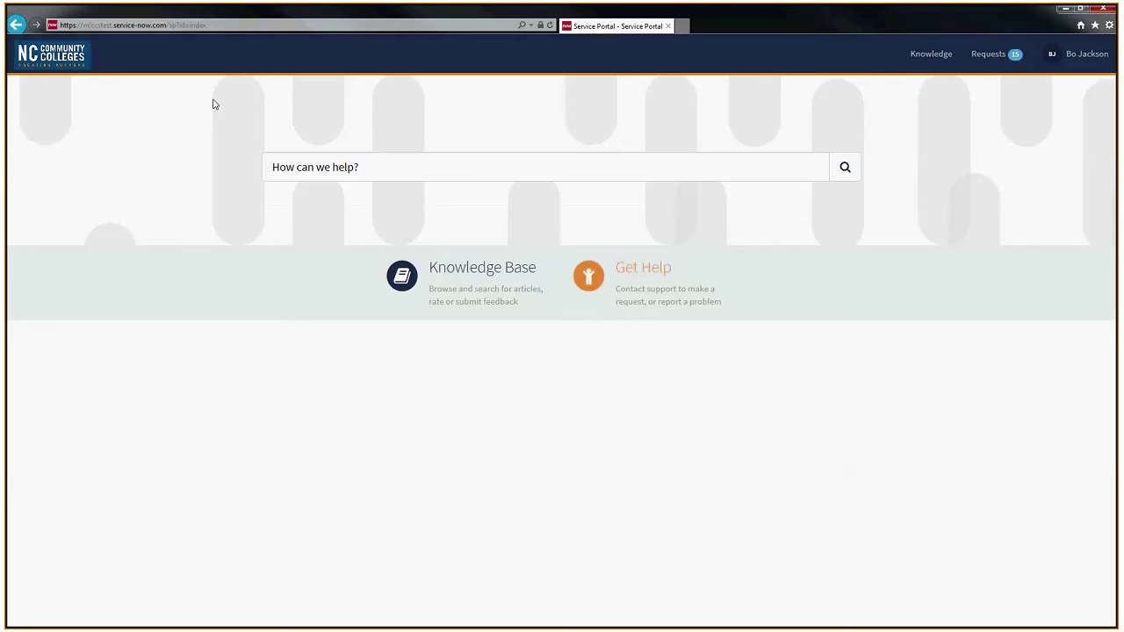
# Step: Open the Request Help form and highlight its welcome and best practices headings
pyautogui.click(658, 273)
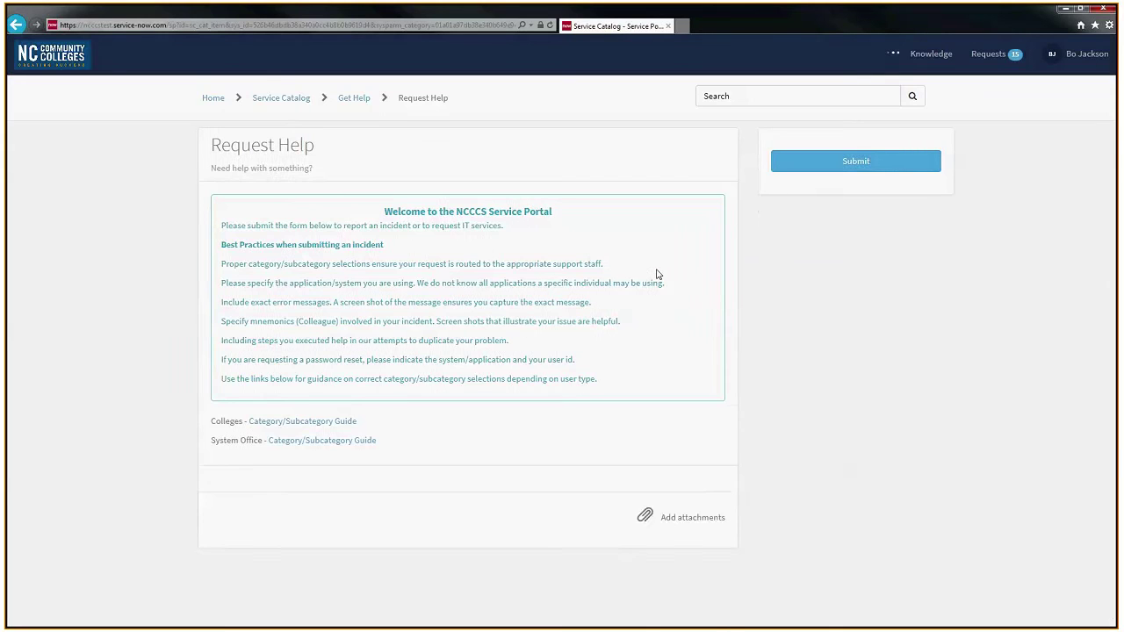
pyautogui.moveTo(535, 211); pyautogui.dragTo(572, 213)
pyautogui.click(216, 246)
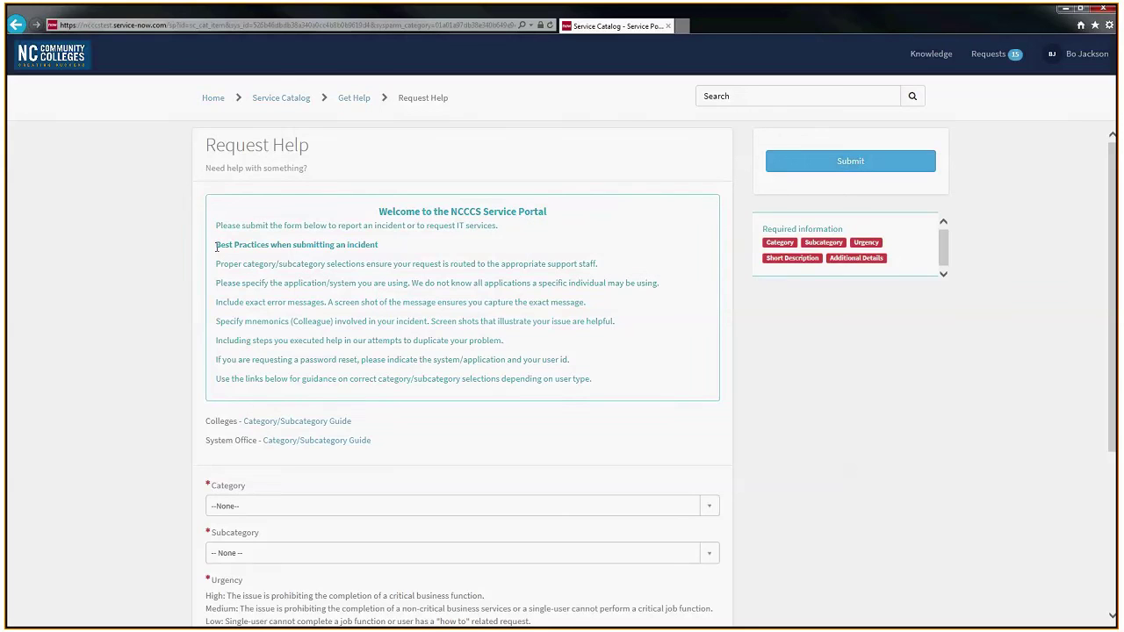
pyautogui.moveTo(217, 247); pyautogui.dragTo(378, 249)
pyautogui.click(379, 277)
pyautogui.scroll(-1, 412, 324)
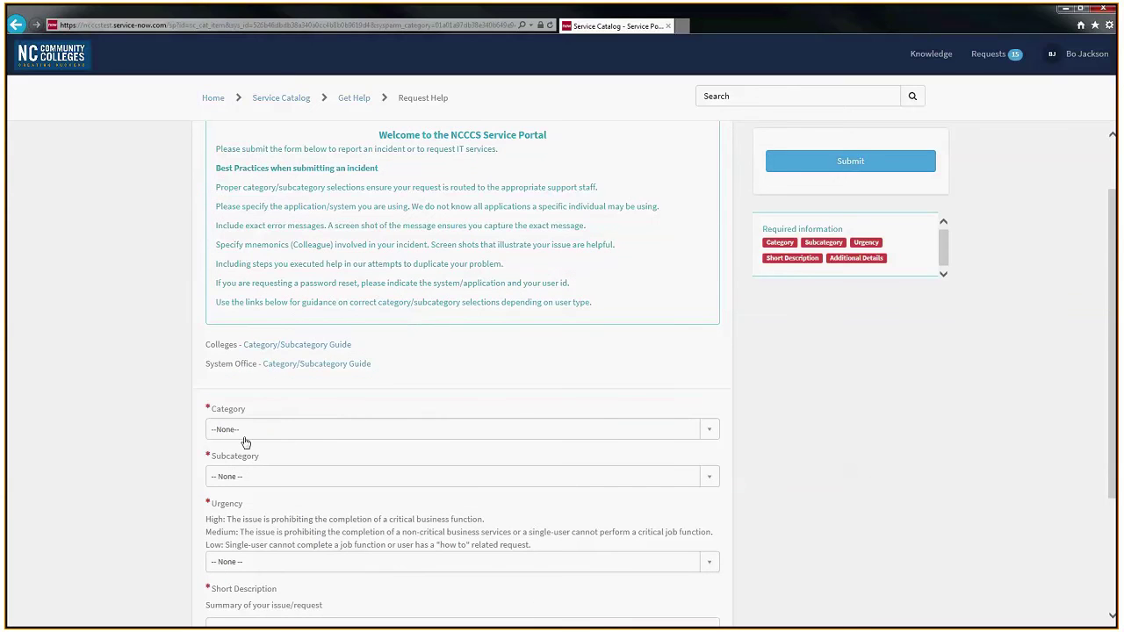
# Step: Set the Category to Student and the Subcategory to Academic Records
pyautogui.click(331, 434)
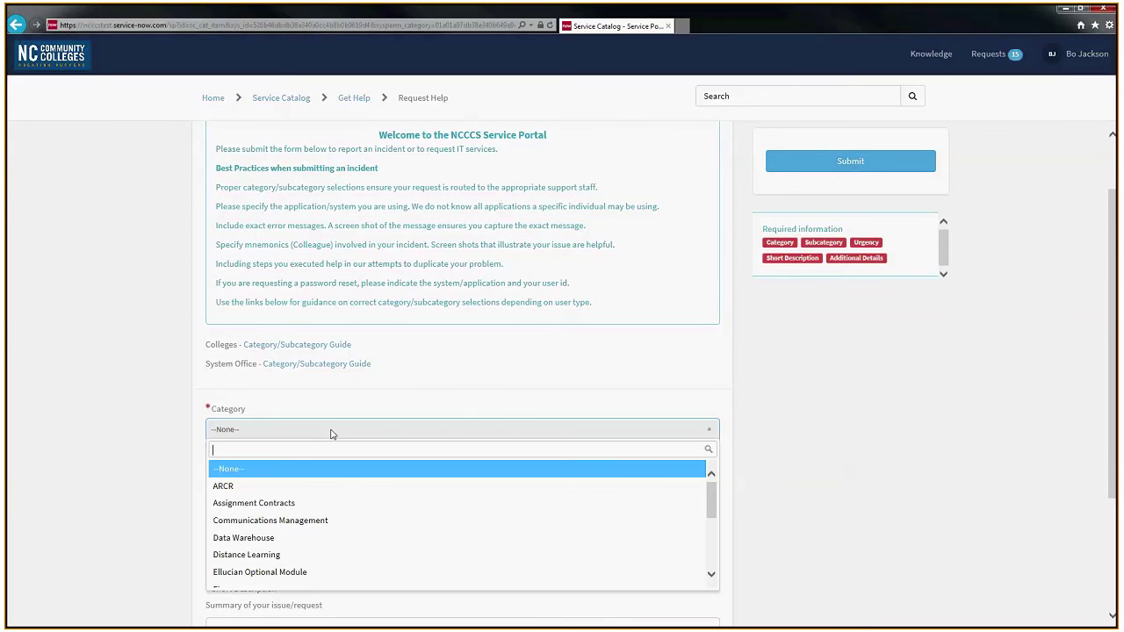
pyautogui.write('st')
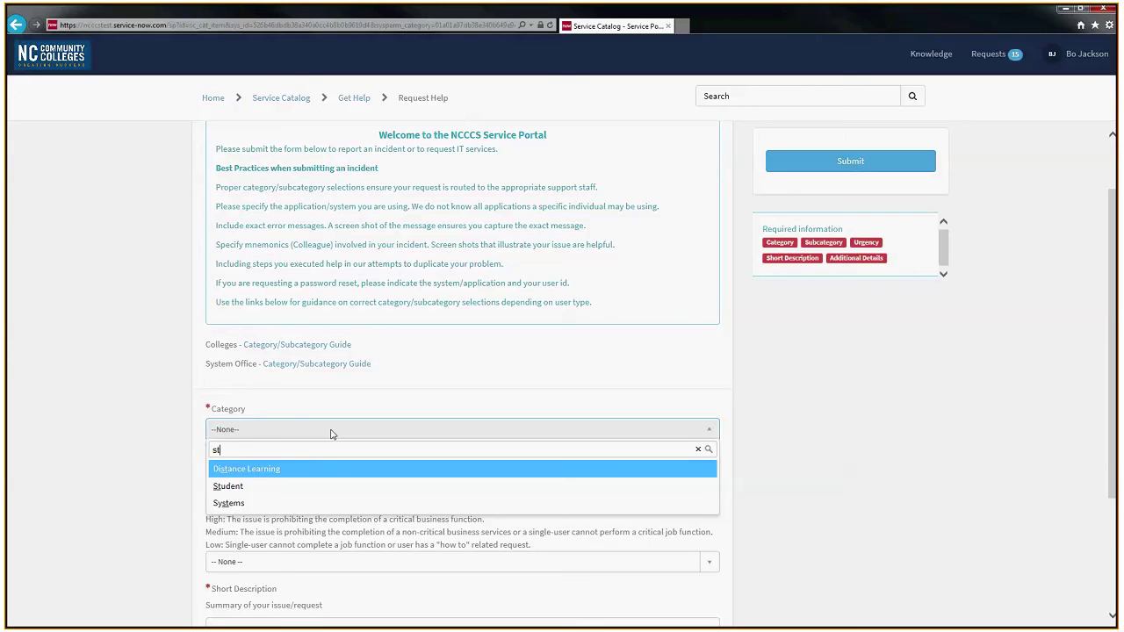
pyautogui.click(244, 492)
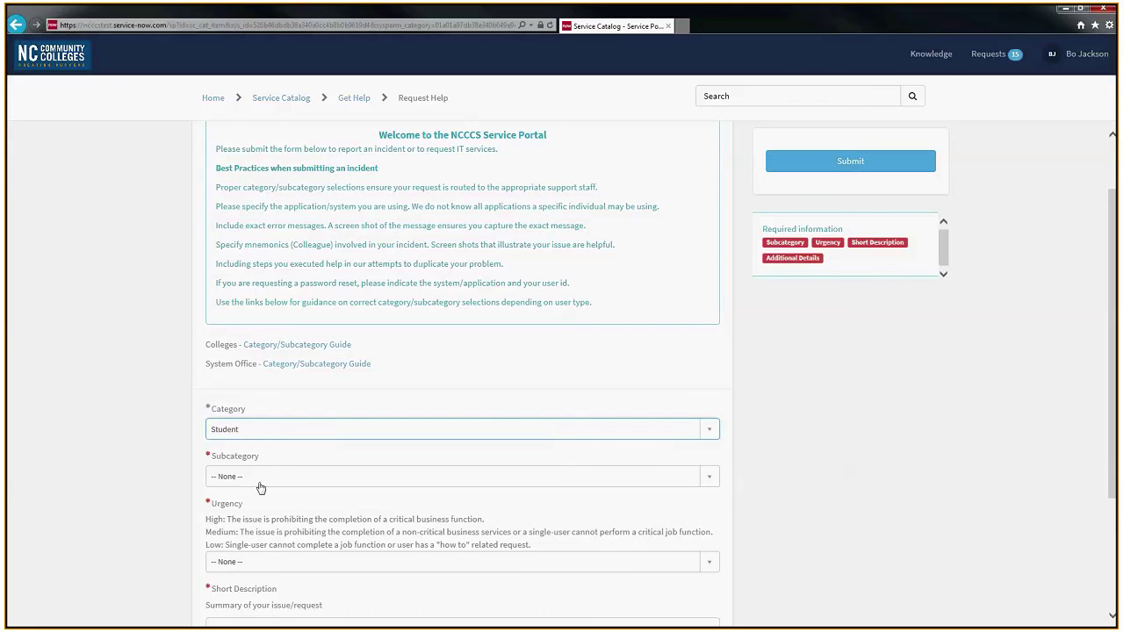
pyautogui.click(263, 481)
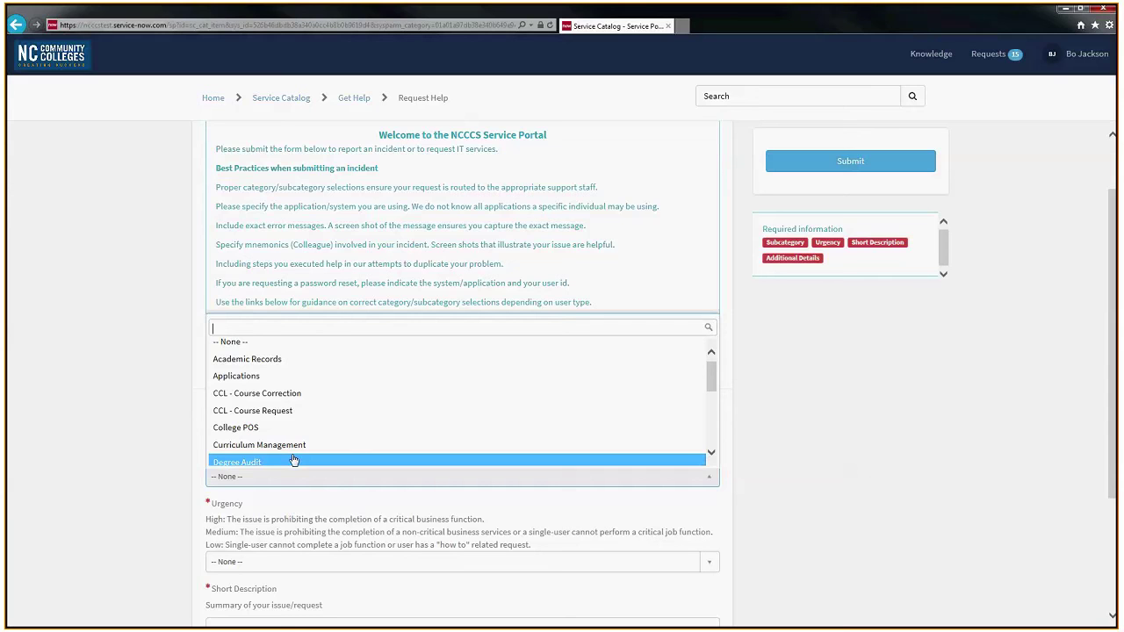
pyautogui.click(274, 359)
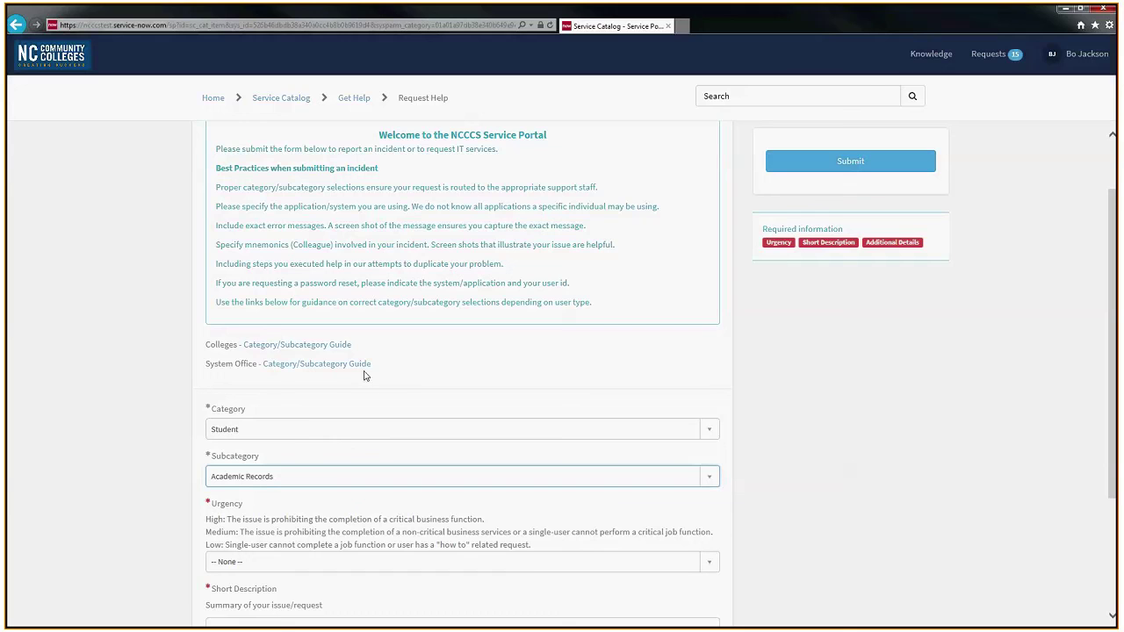
# Step: Read the Category and Subcategory Guide for College Staff, then go back to the Request Help form
pyautogui.click(293, 348)
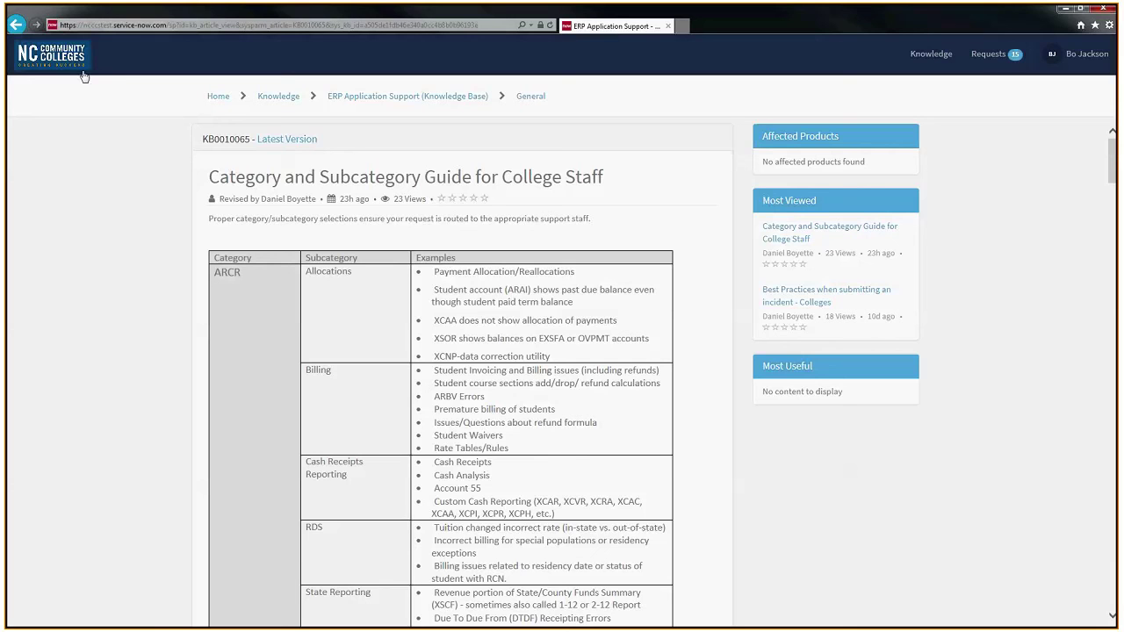
pyautogui.click(16, 28)
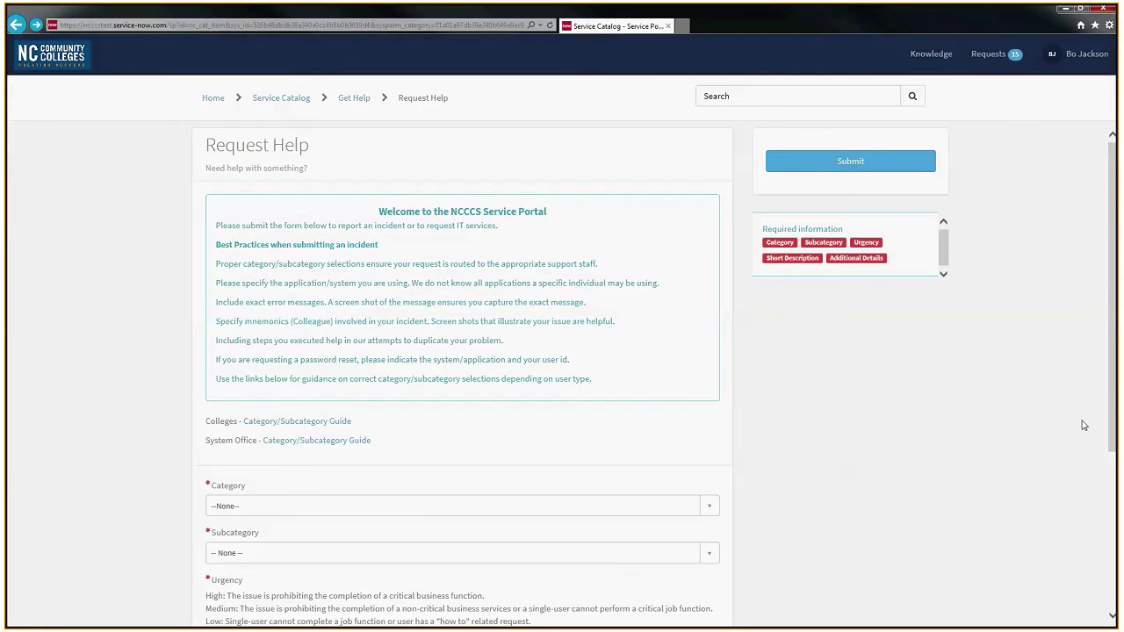
# Step: Choose Category Student, Subcategory Applications and Urgency 2 - Medium on the Request Help form
pyautogui.scroll(-2, 1103, 466)
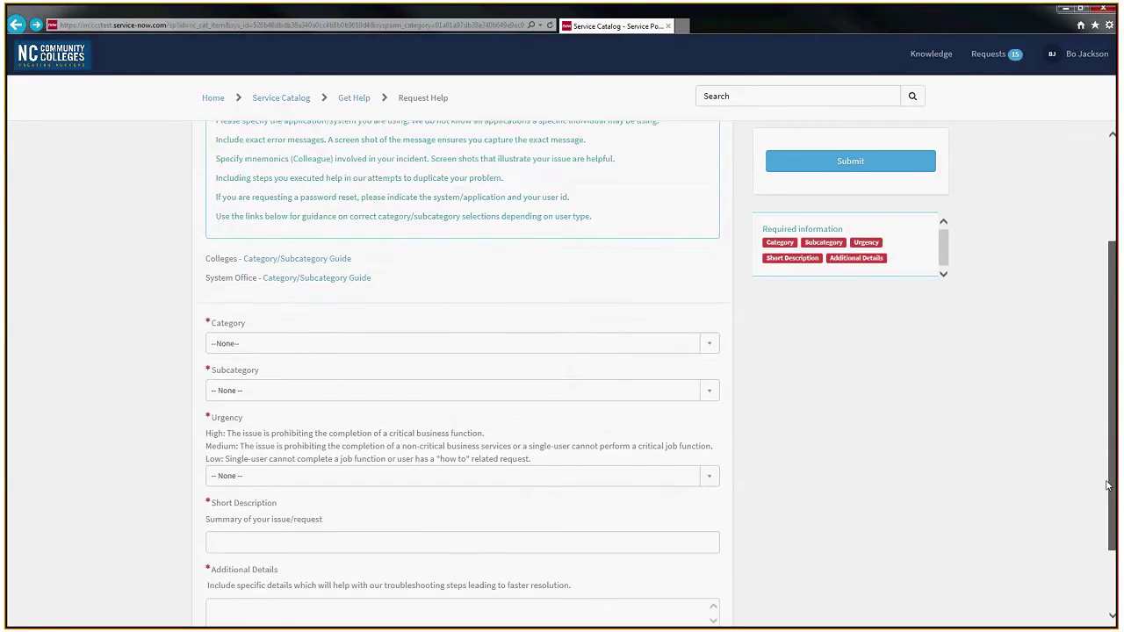
pyautogui.scroll(-1, 1107, 486)
pyautogui.click(235, 281)
pyautogui.click(236, 281)
pyautogui.click(235, 281)
pyautogui.scroll(-5, 261, 395)
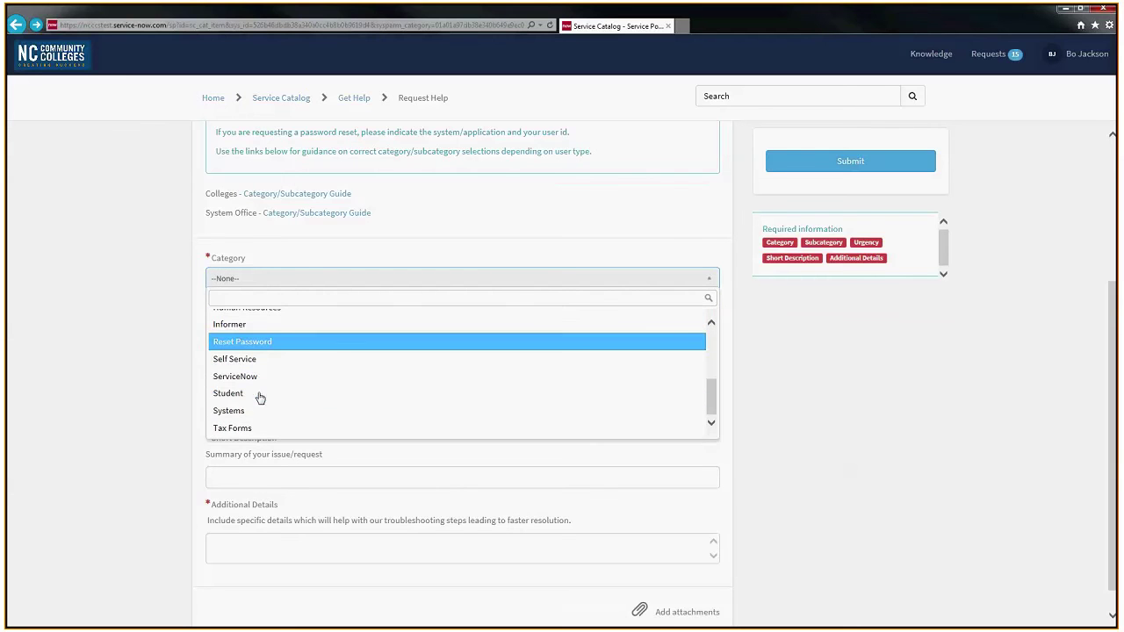
pyautogui.click(245, 396)
pyautogui.click(254, 326)
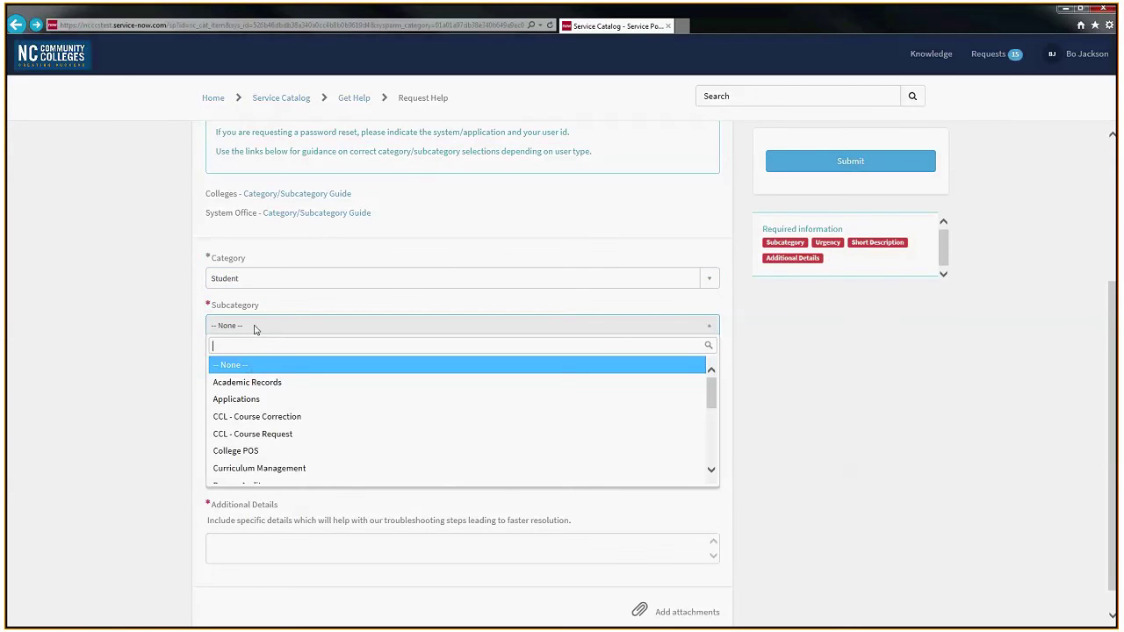
pyautogui.click(240, 397)
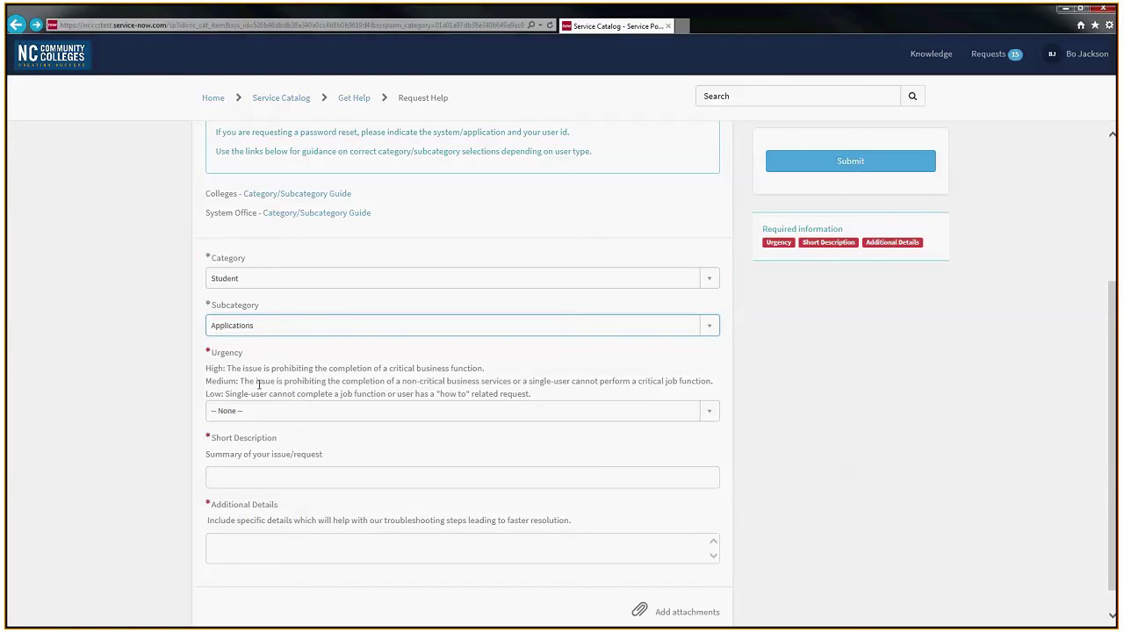
pyautogui.click(253, 415)
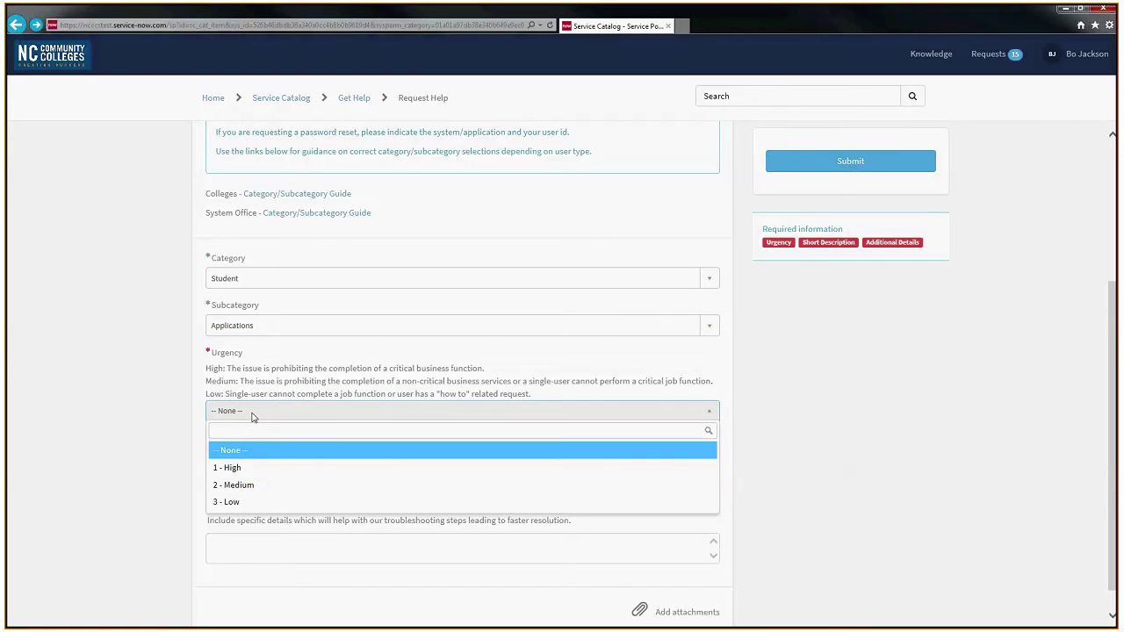
pyautogui.click(263, 488)
pyautogui.click(274, 477)
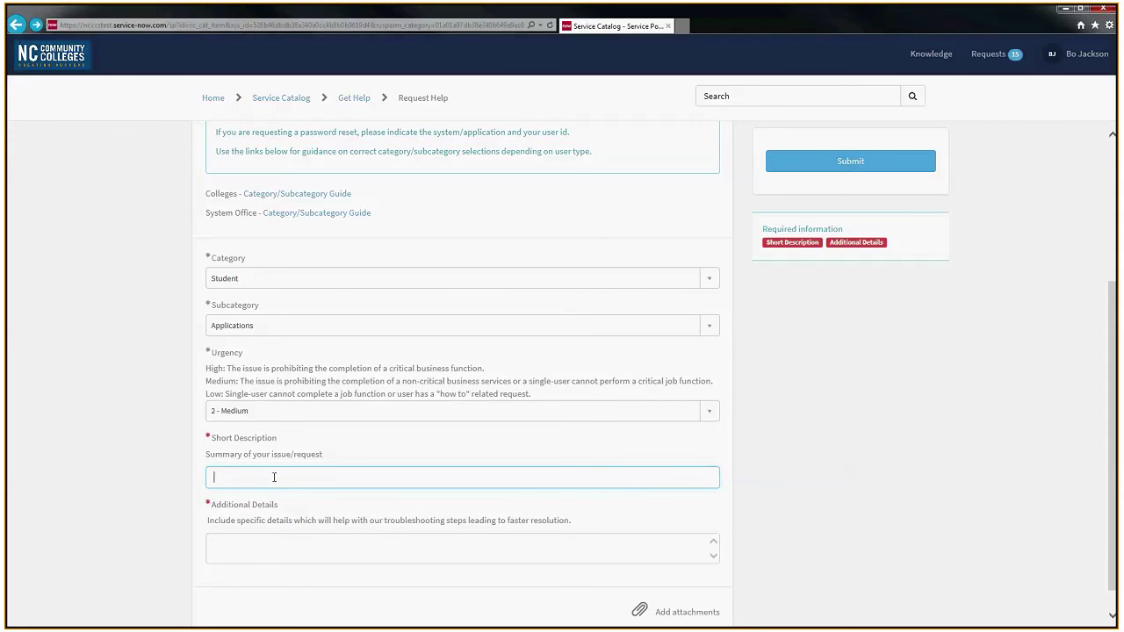
# Step: Enter the short description 'having a problem receiving applications'
pyautogui.write('have')
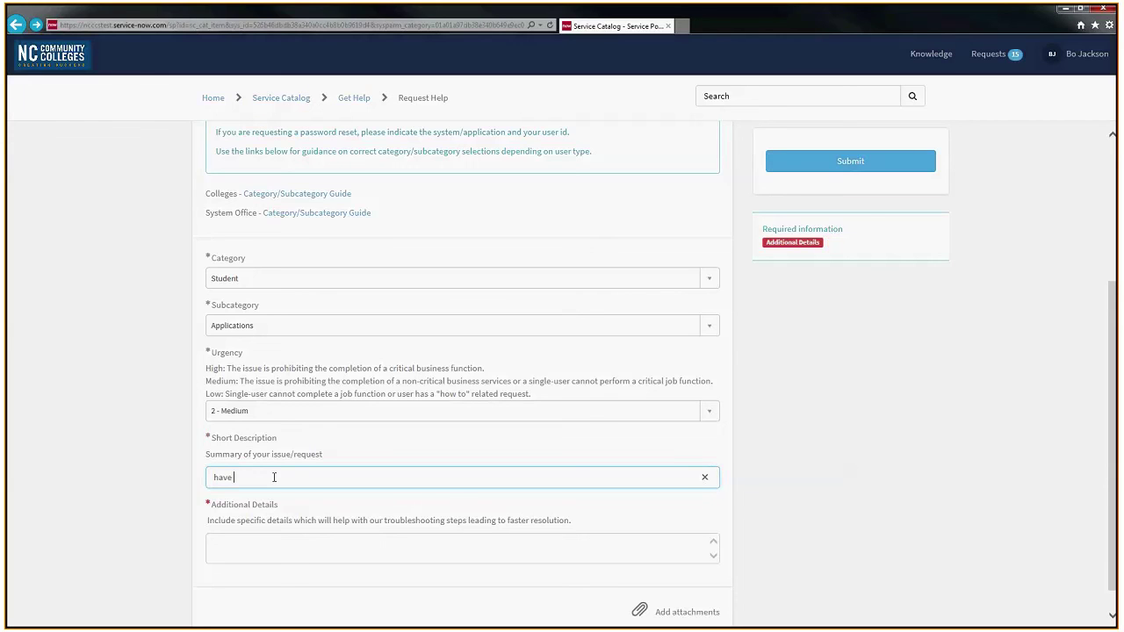
pyautogui.press('BackSpace')
pyautogui.write('ing a problem receiving applications')
pyautogui.press('Tab')
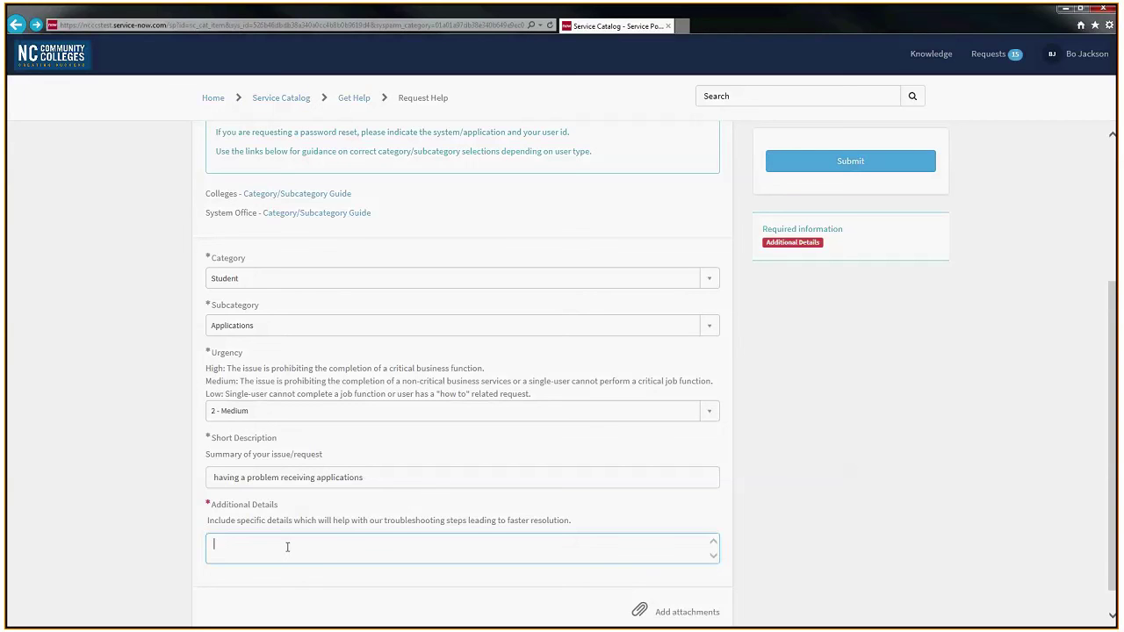
# Step: Describe in Additional Details that clicking the field on the APP screen gives an error message, see attached
pyautogui.write('when I go to the APP screen, an')
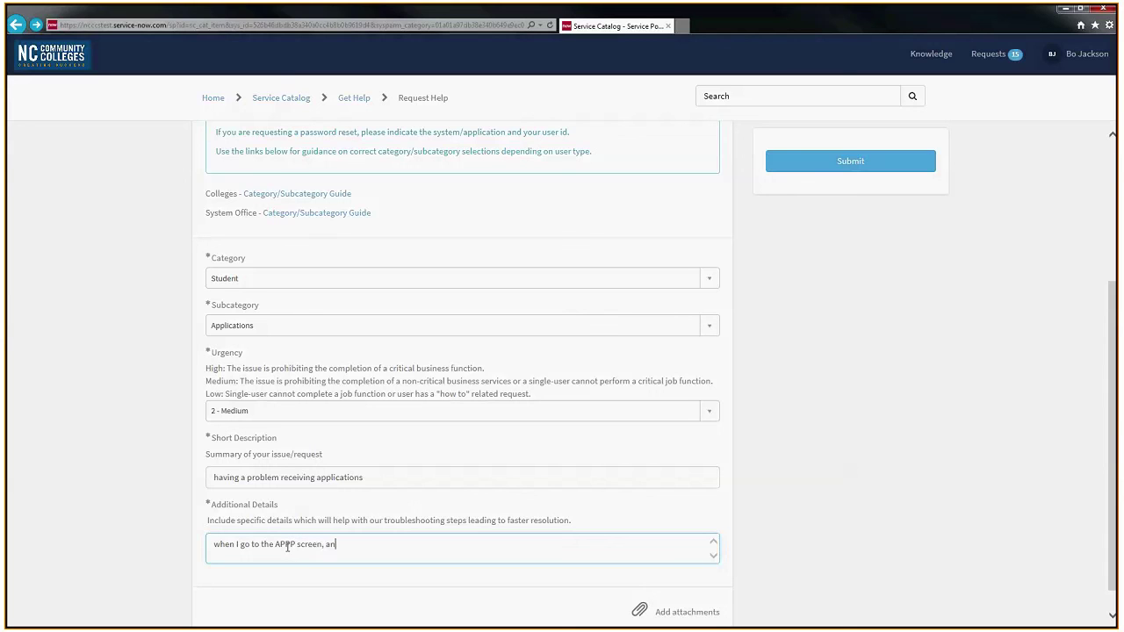
pyautogui.press('BackSpace')
pyautogui.press('BackSpace')
pyautogui.press('BackSpace')
pyautogui.write('I')
pyautogui.press('BackSpace')
pyautogui.write('click on the field, an')
pyautogui.press('BackSpace')
pyautogui.press('BackSpace')
pyautogui.write('I receive an error me')
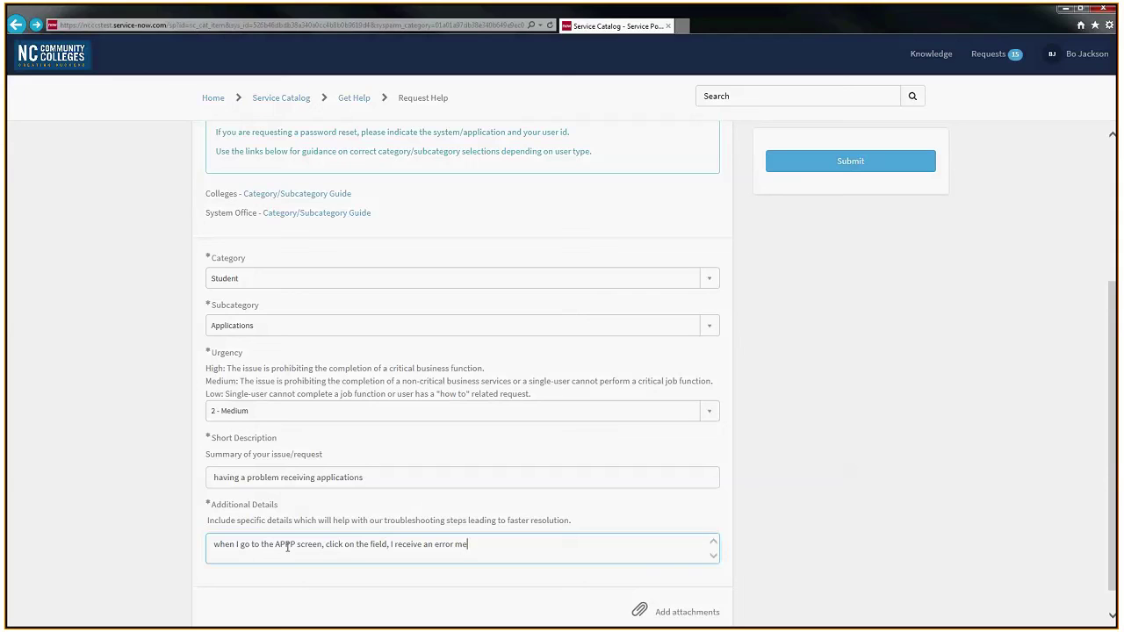
pyautogui.write('ssage.  see attached.')
pyautogui.scroll(-1, 565, 545)
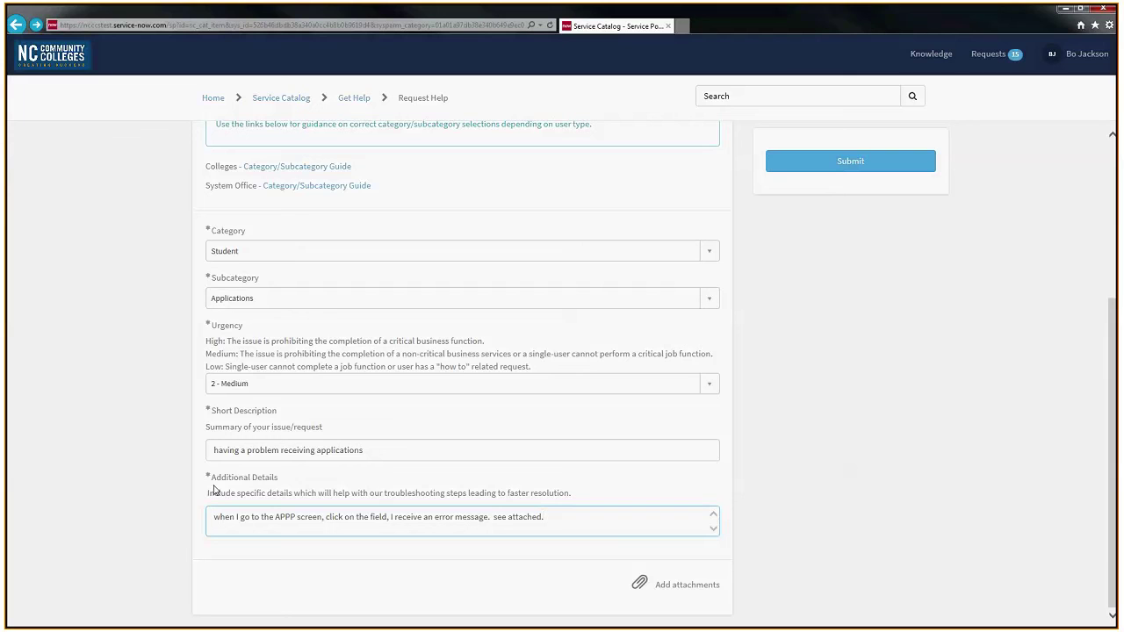
pyautogui.click(859, 498)
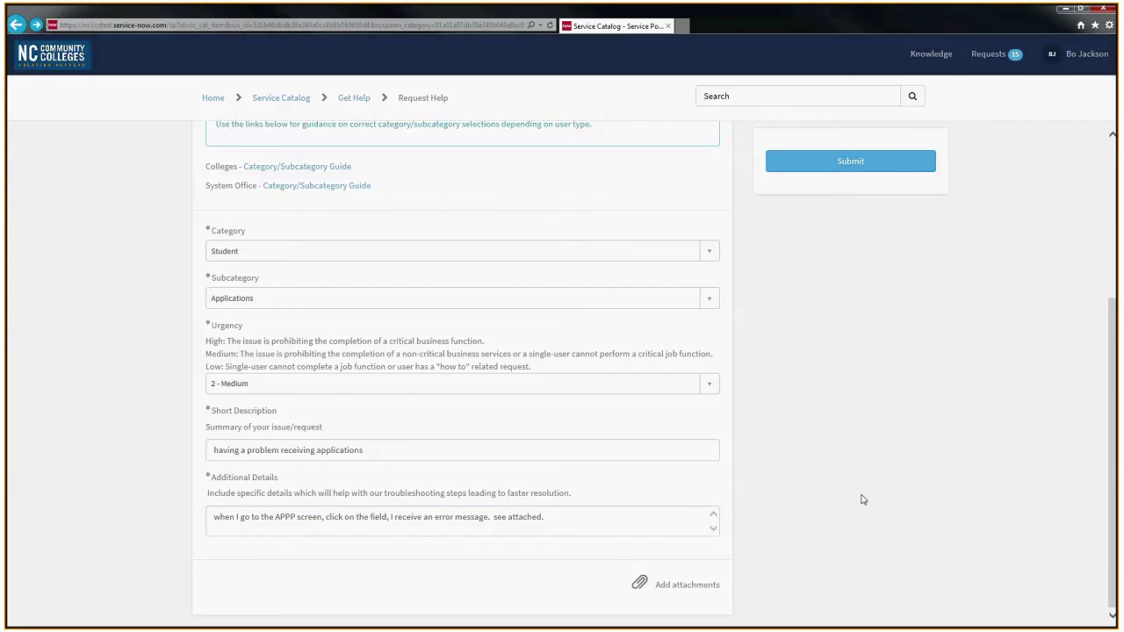
pyautogui.scroll(3, 862, 499)
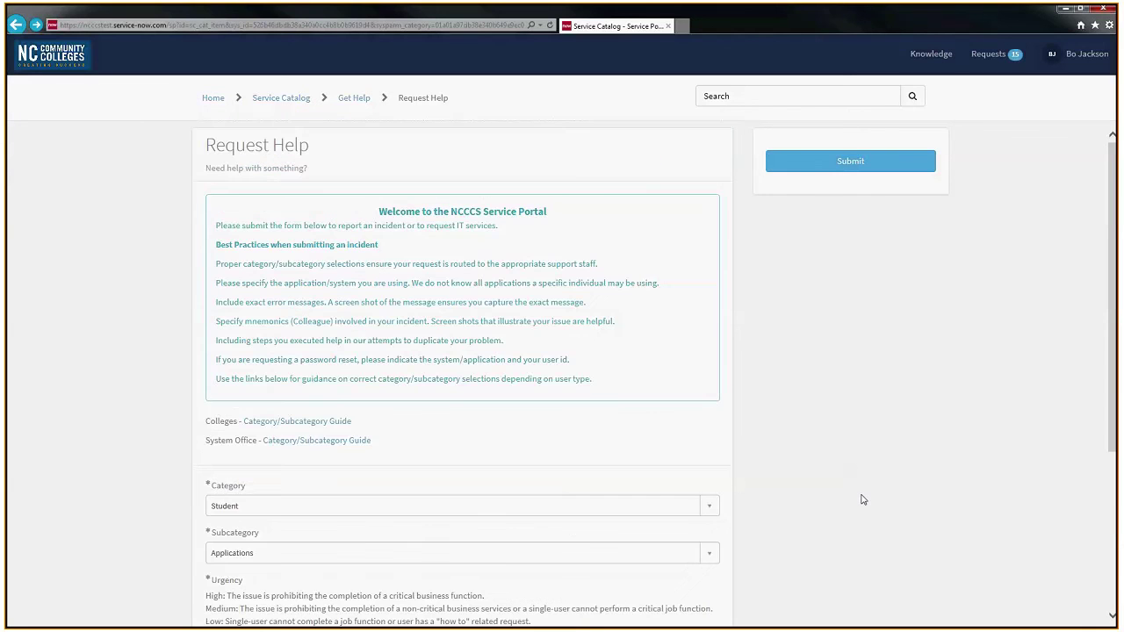
# Step: Submit the help request and highlight the new incident number and the agent's viewing status
pyautogui.click(858, 164)
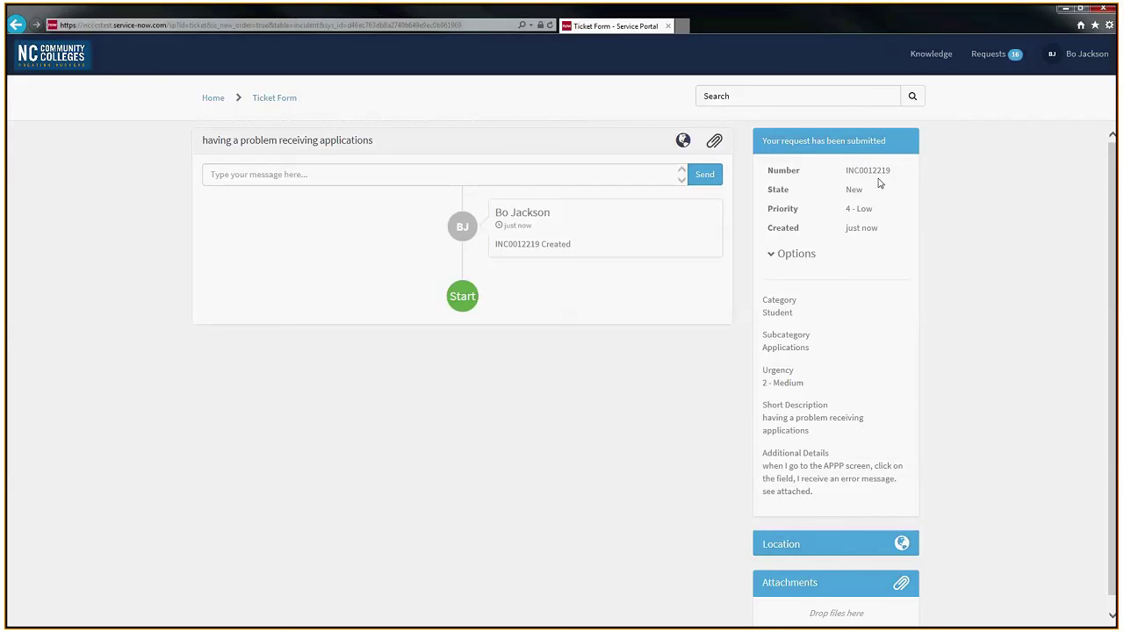
pyautogui.doubleClick(869, 170)
pyautogui.click(885, 288)
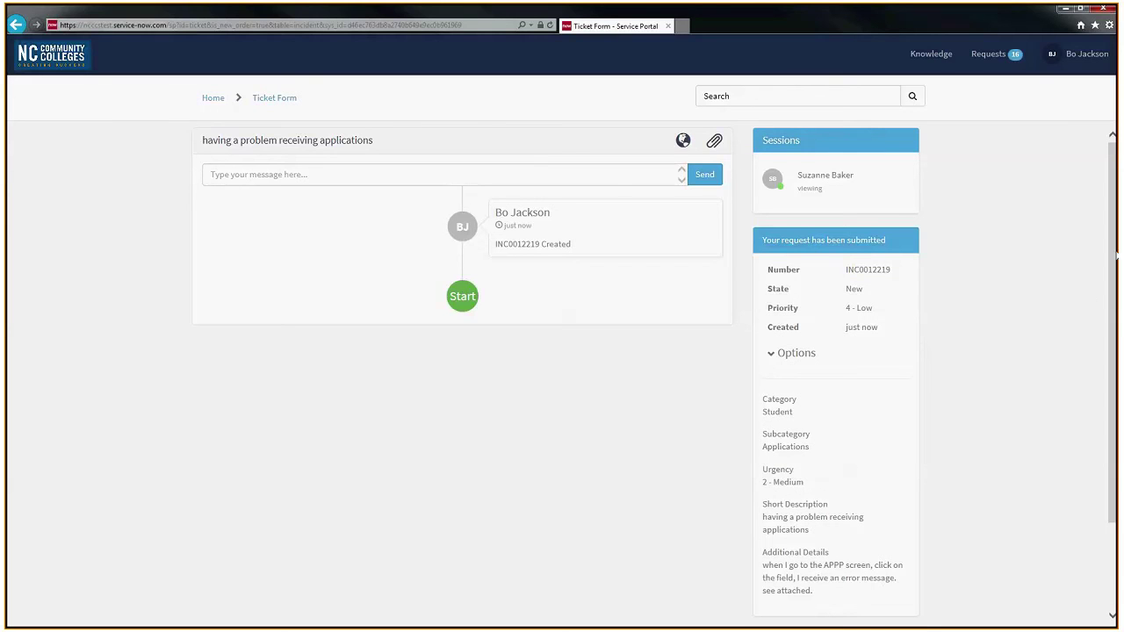
pyautogui.moveTo(861, 178); pyautogui.dragTo(799, 177)
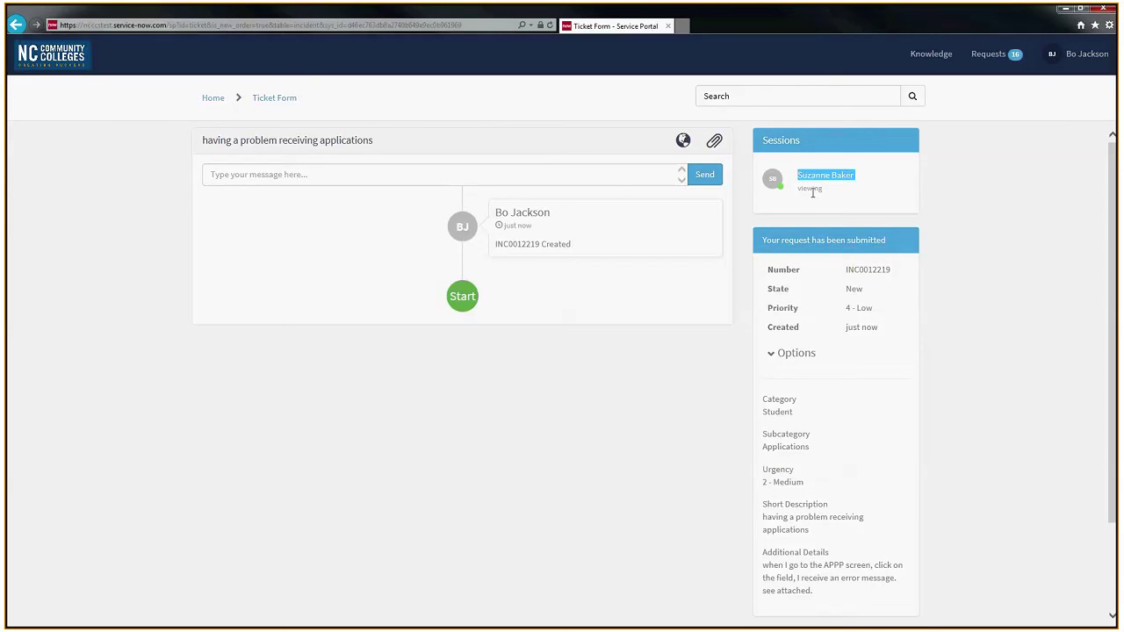
pyautogui.doubleClick(816, 188)
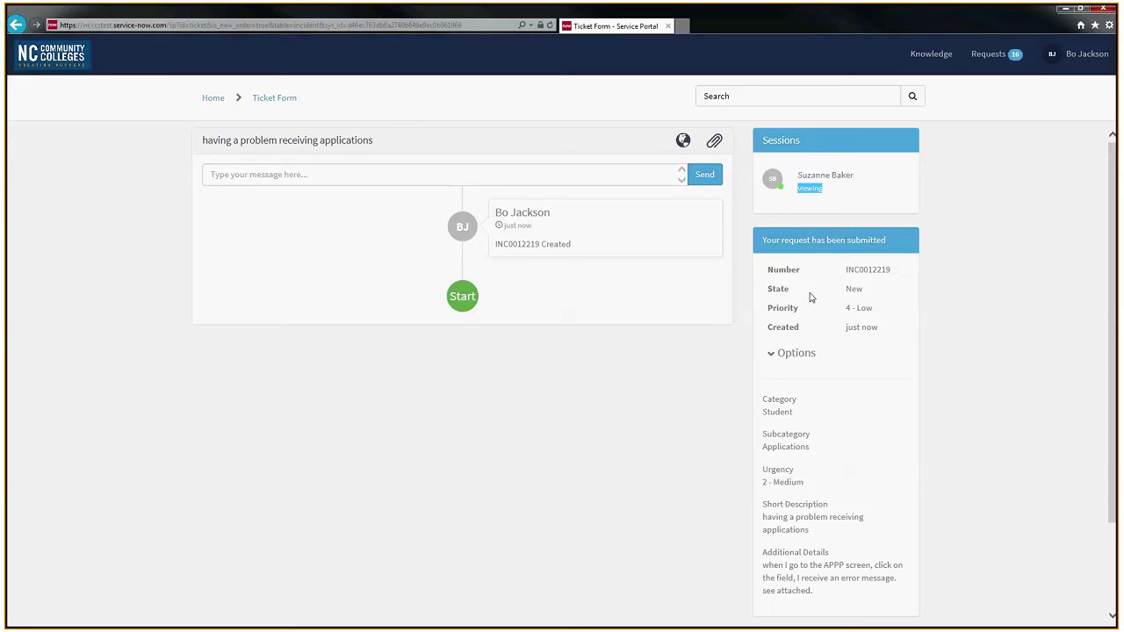
pyautogui.click(876, 282)
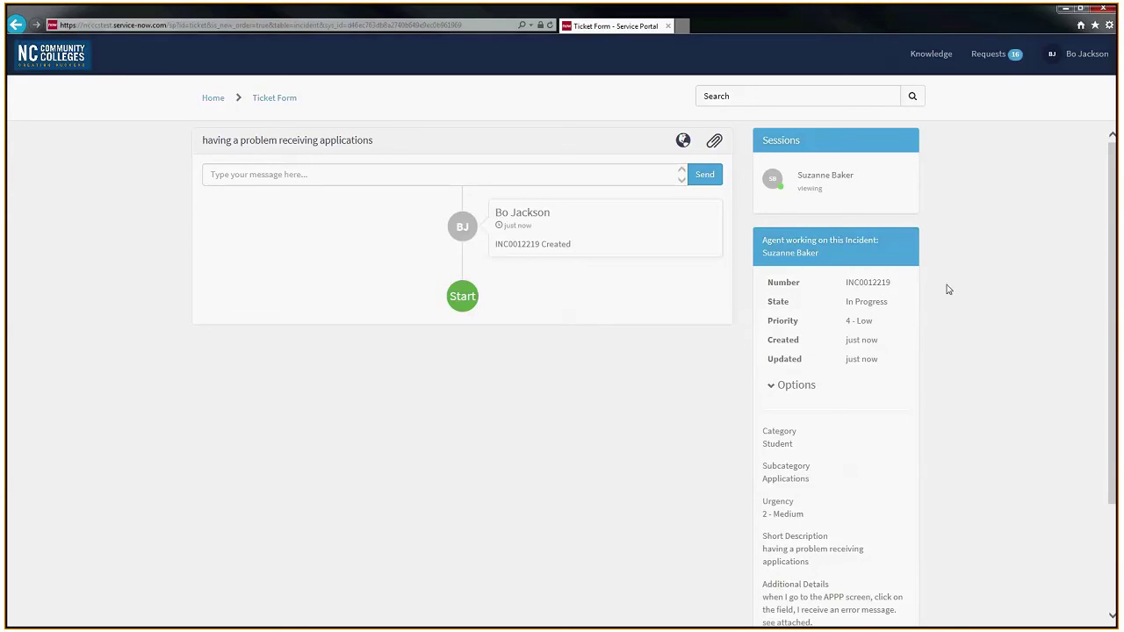
# Step: Highlight the ticket's In Progress state and the agent-working heading
pyautogui.moveTo(890, 301); pyautogui.dragTo(845, 302)
pyautogui.click(868, 303)
pyautogui.moveTo(764, 239)
pyautogui.mouseDown()
pyautogui.moveTo(883, 247)
pyautogui.moveTo(765, 254)
pyautogui.mouseUp()
pyautogui.click(828, 255)
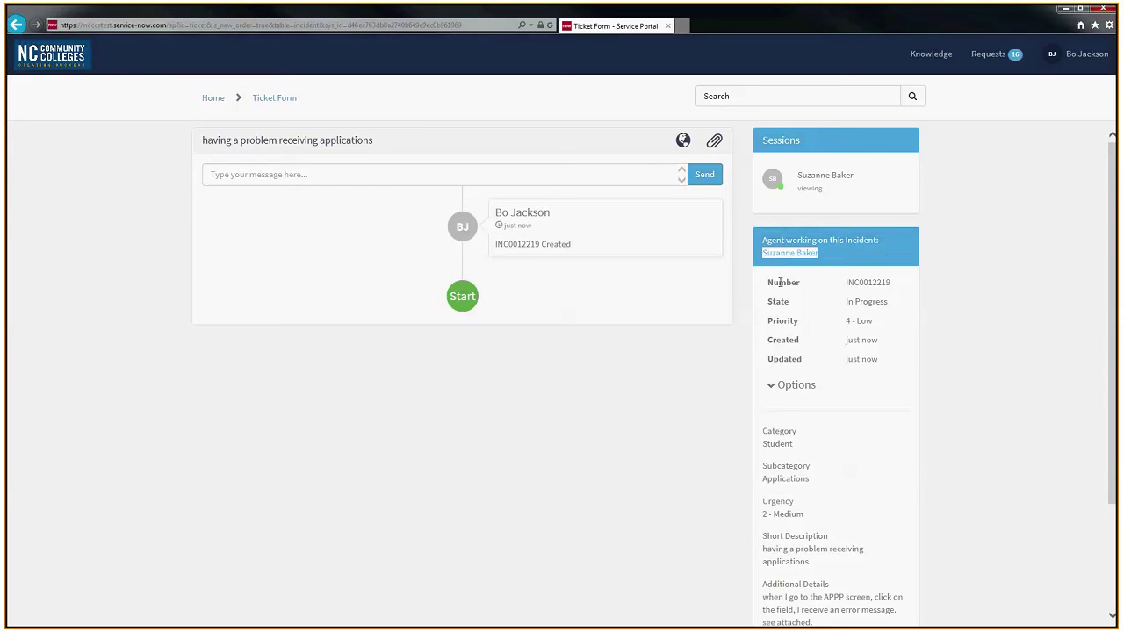
pyautogui.click(869, 296)
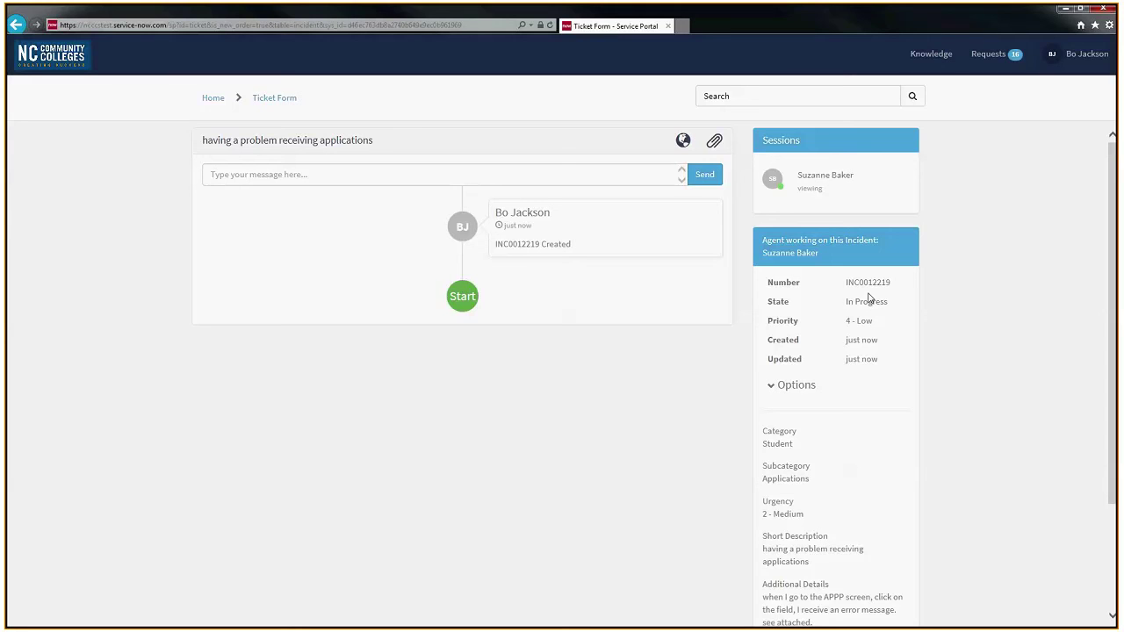
# Step: Highlight the assigned agent's name, Created '1m ago' and Updated 'just now' values, then scroll down
pyautogui.moveTo(824, 256); pyautogui.dragTo(754, 252)
pyautogui.click(831, 255)
pyautogui.moveTo(820, 253); pyautogui.dragTo(761, 254)
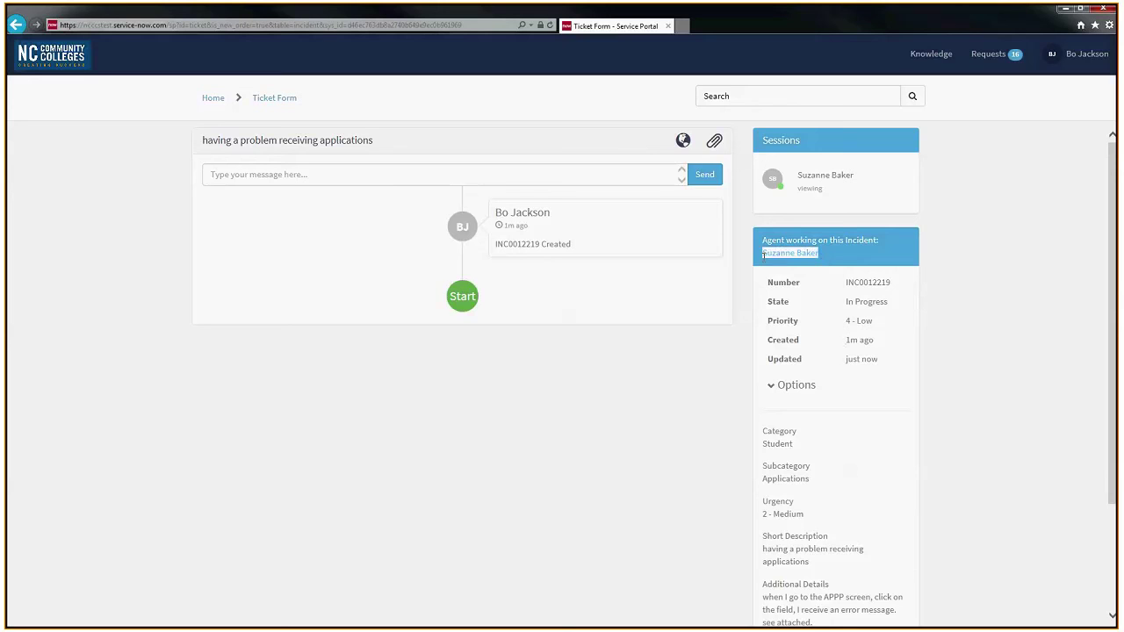
pyautogui.click(784, 321)
pyautogui.moveTo(875, 341); pyautogui.dragTo(846, 340)
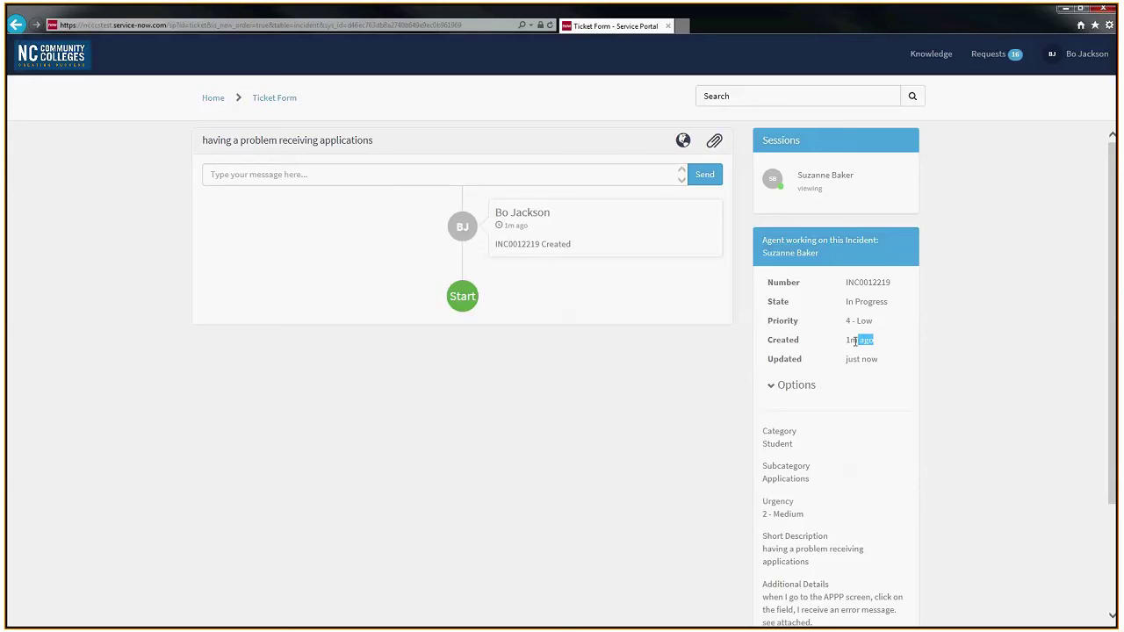
pyautogui.moveTo(880, 361)
pyautogui.moveTo(879, 361); pyautogui.dragTo(775, 356)
pyautogui.click(794, 358)
pyautogui.scroll(-2, 810, 318)
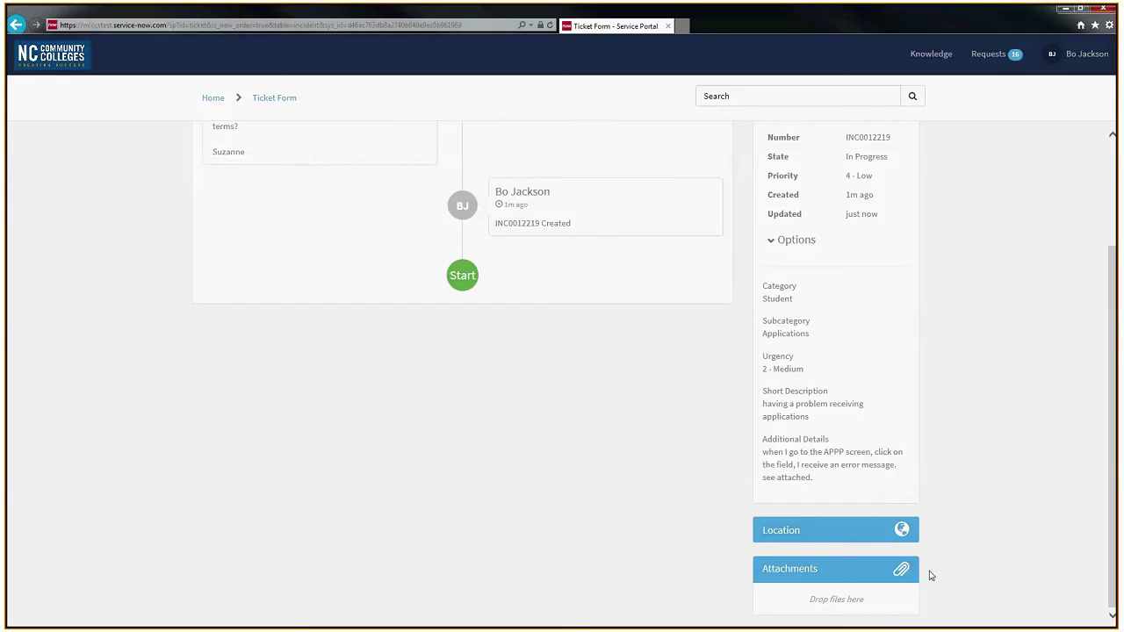
# Step: Reply 'oh this is for all terms' to the agent in the ticket conversation
pyautogui.scroll(3, 527, 474)
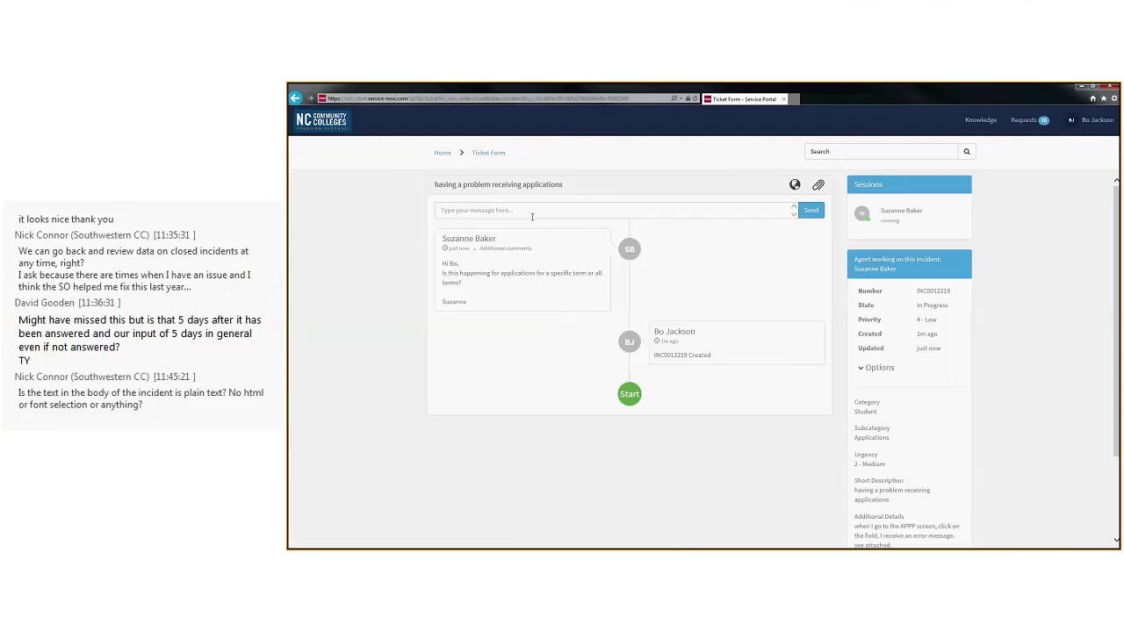
pyautogui.click(532, 215)
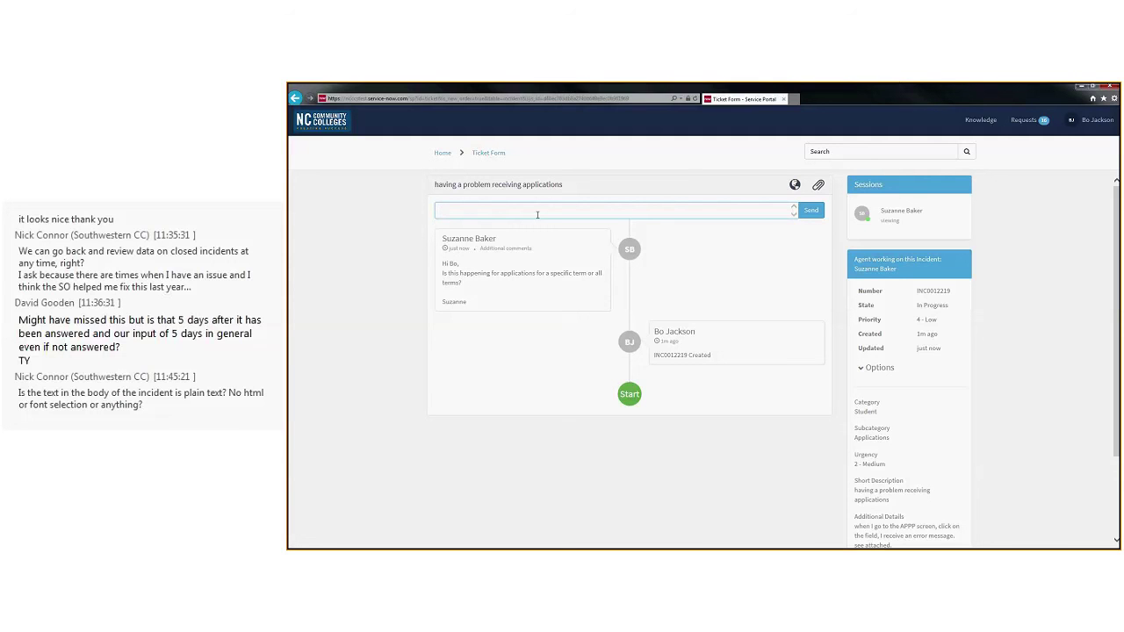
pyautogui.write('oh this is for all terms!')
pyautogui.press('Return')
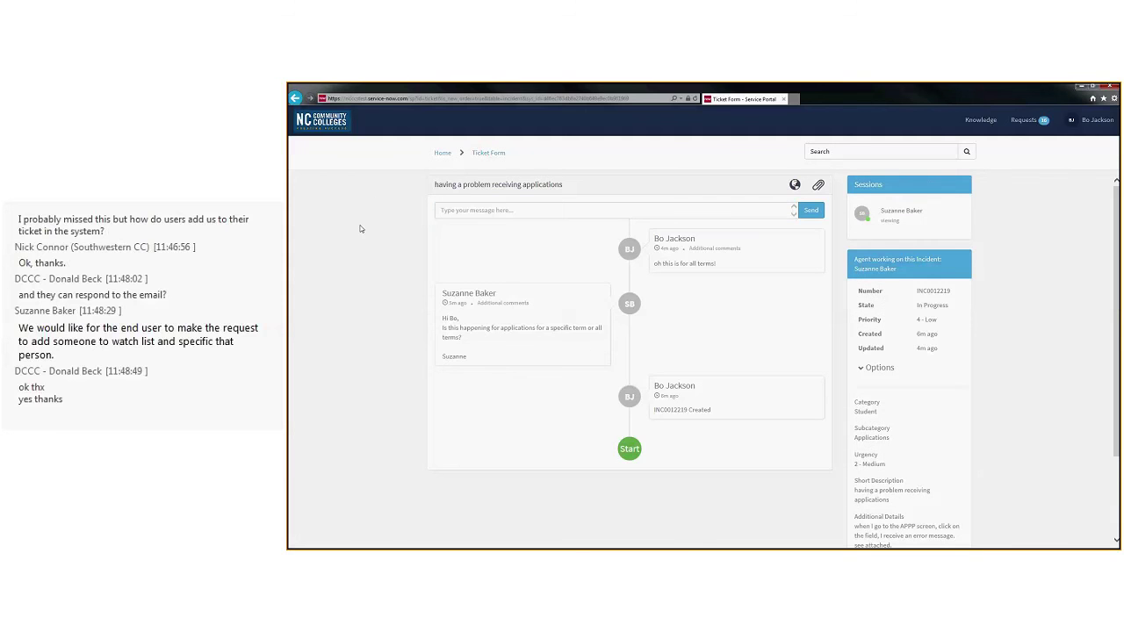
# Step: Return to the Service Portal home page using the NC Community Colleges header logo
pyautogui.click(322, 121)
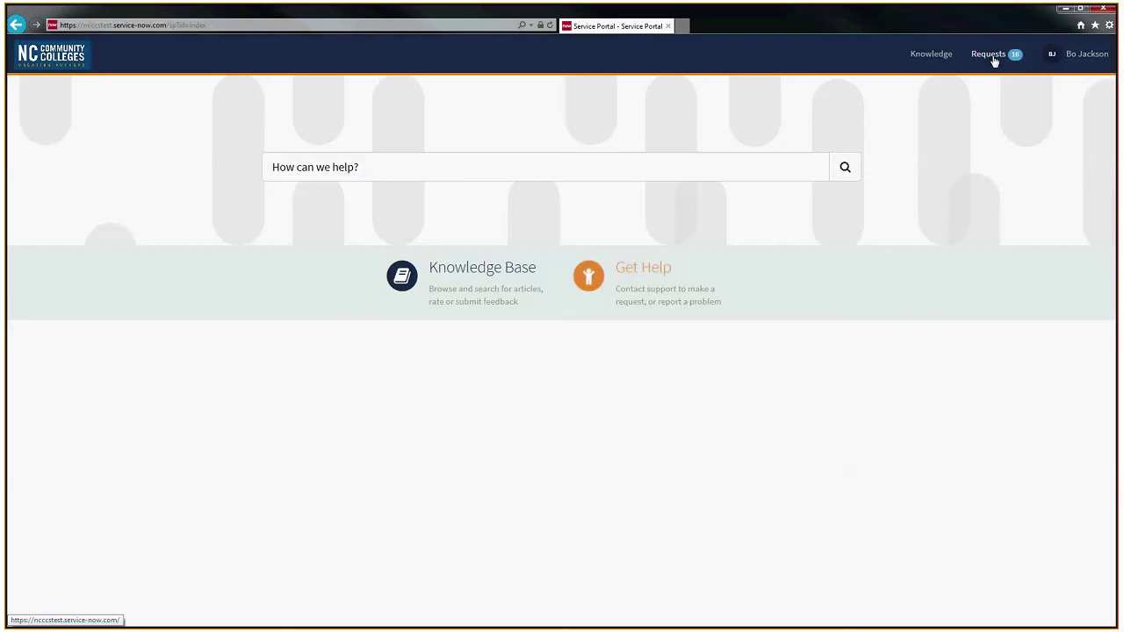
pyautogui.click(995, 59)
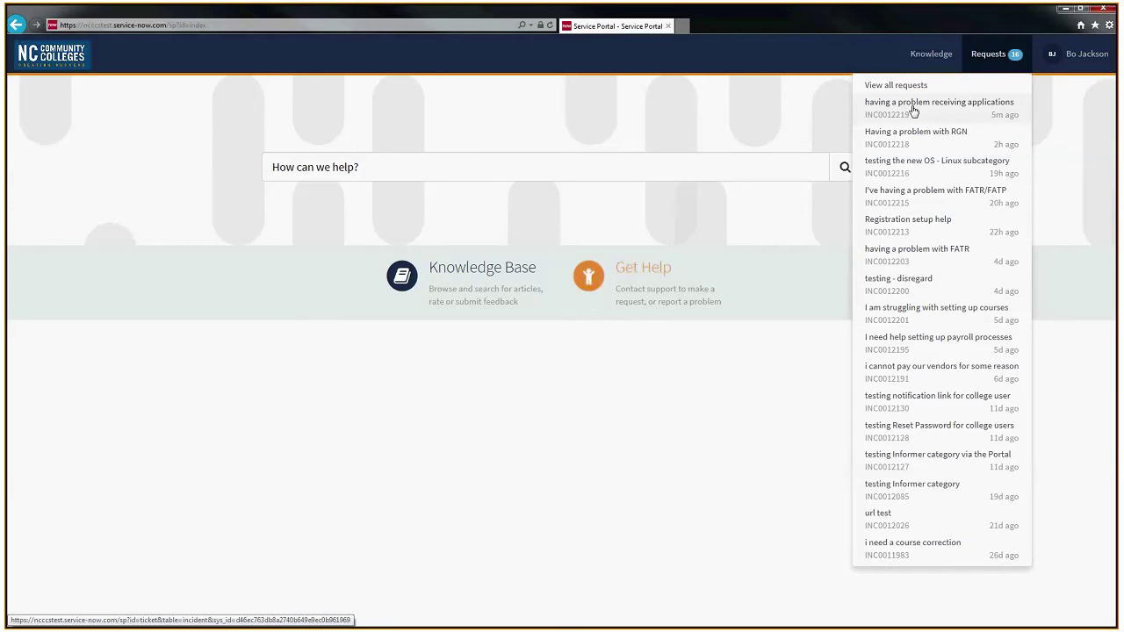
pyautogui.click(914, 111)
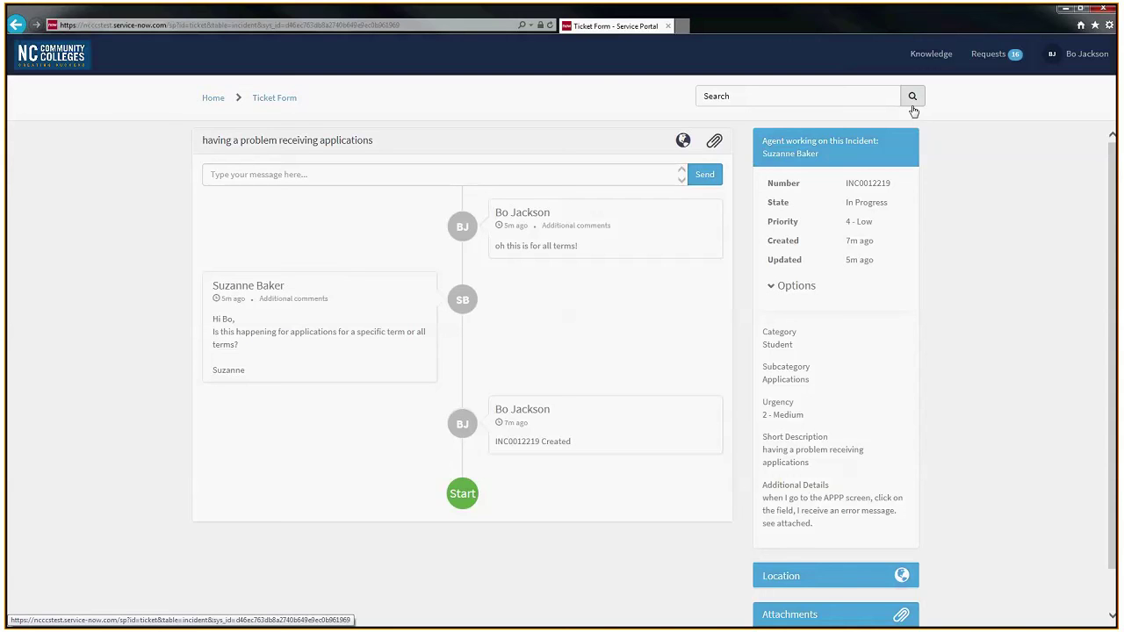
pyautogui.click(58, 68)
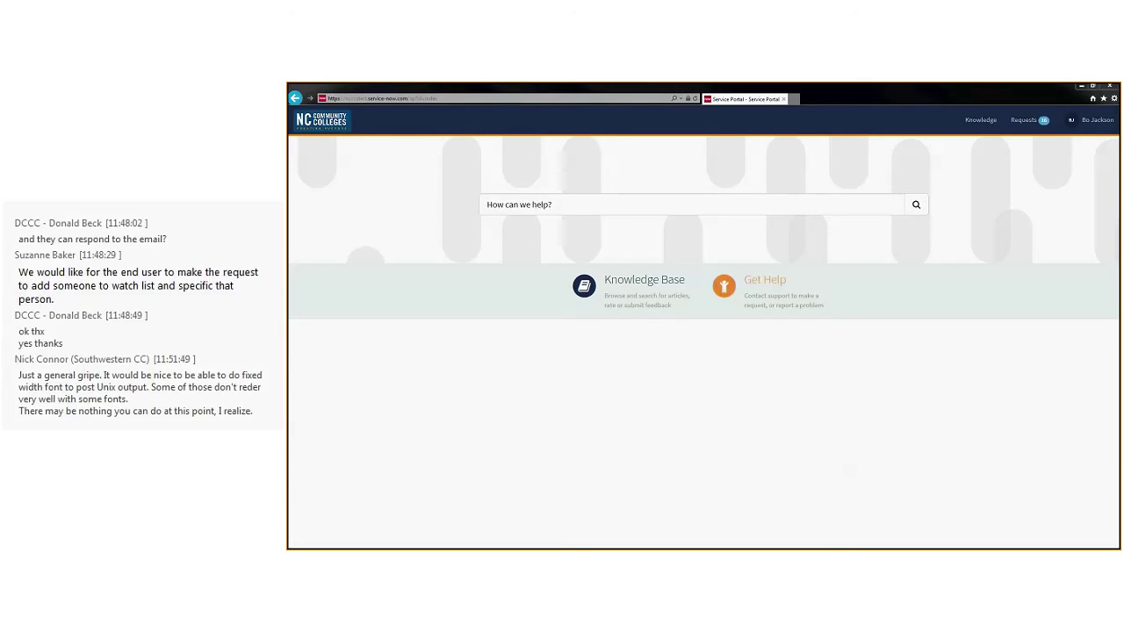
# Step: Resume the PowerPoint slide show from Demonstration Time! and advance to the Password Reset slide
pyautogui.hotkey('alt', 'Tab')
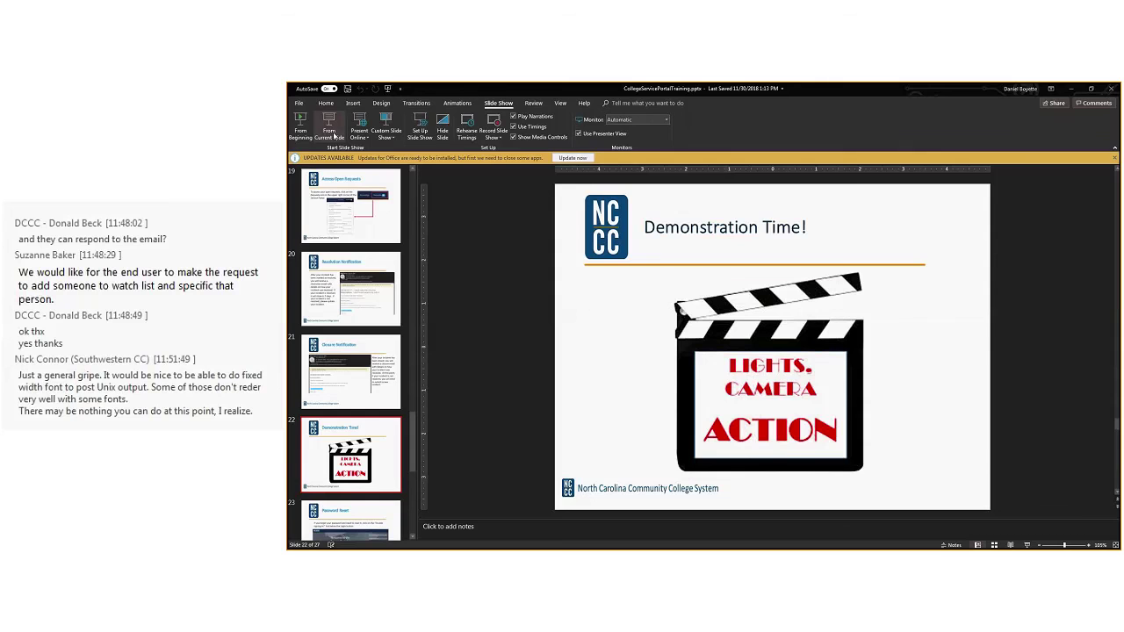
pyautogui.click(328, 126)
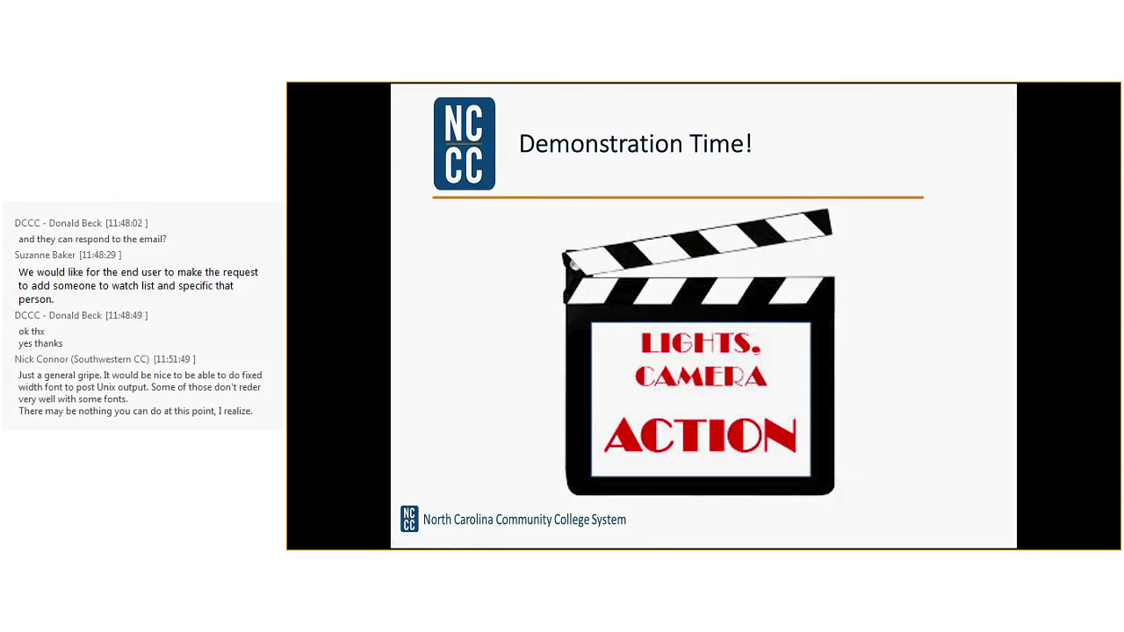
pyautogui.click(997, 317)
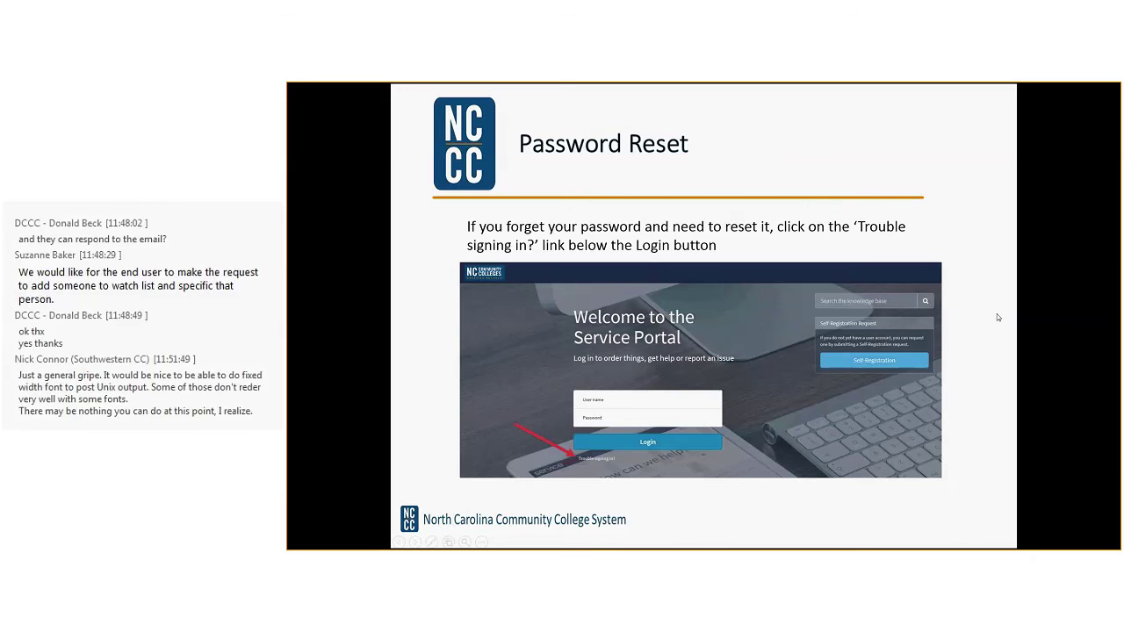